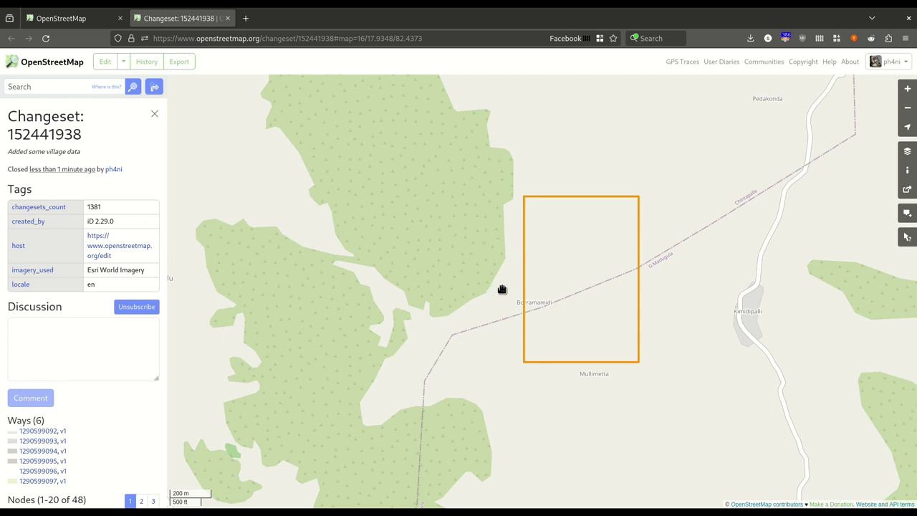
Step: Examine the roads, residential patches and farmland mapped inside the changeset's bounding box and around its edges
drag(604, 292, 532, 303)
scroll(514, 293, up, 1)
scroll(514, 290, down, 1)
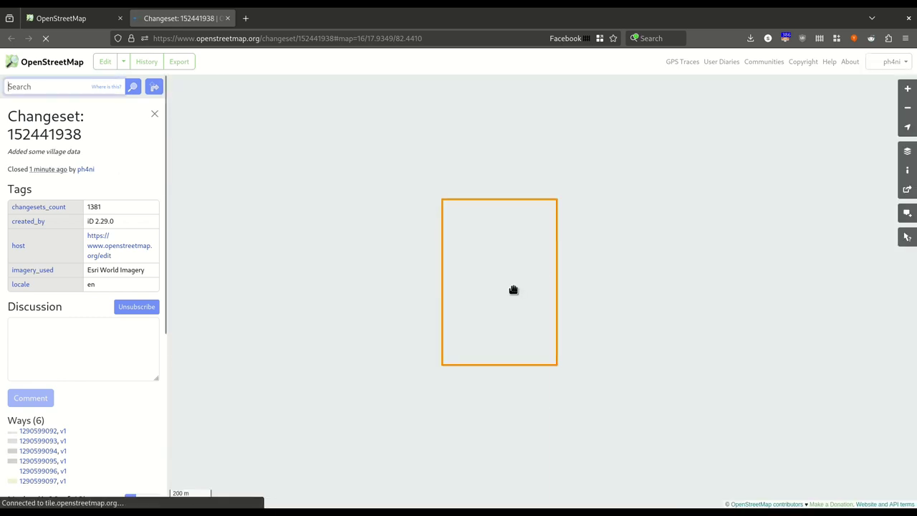
scroll(514, 289, up, 2)
drag(499, 294, 475, 380)
drag(400, 274, 466, 366)
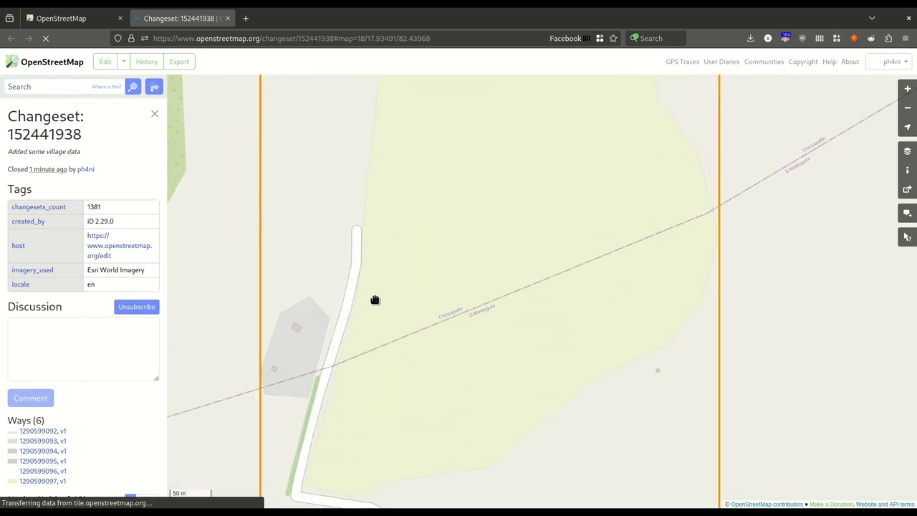
drag(424, 147, 424, 299)
scroll(437, 204, down, 1)
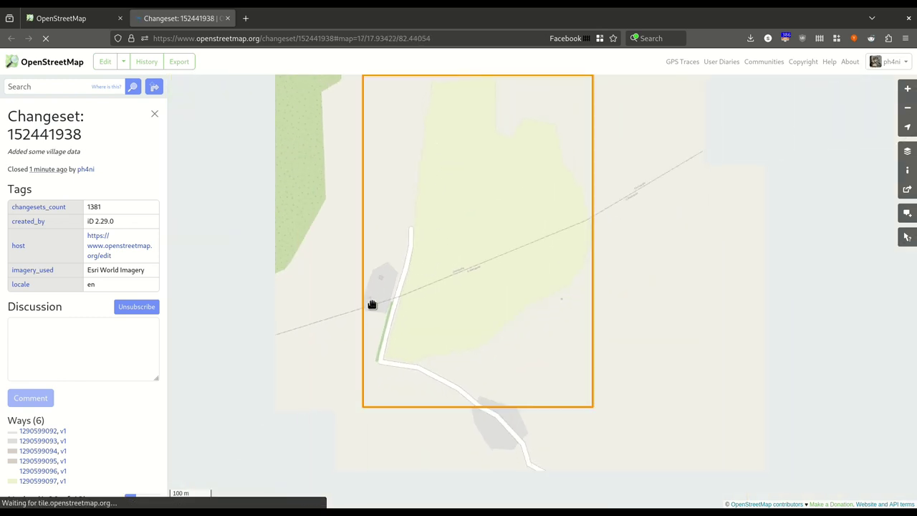
scroll(369, 303, up, 1)
drag(435, 335, 445, 186)
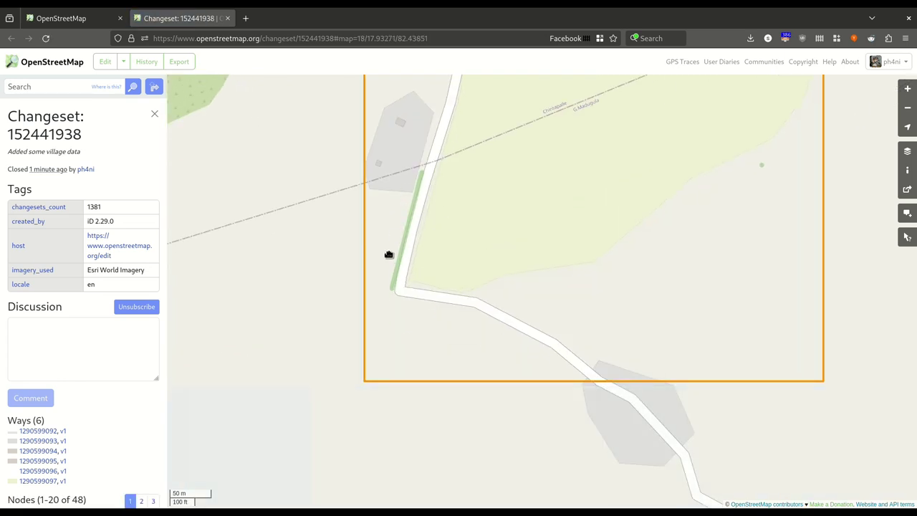
drag(478, 250, 389, 181)
drag(470, 211, 502, 284)
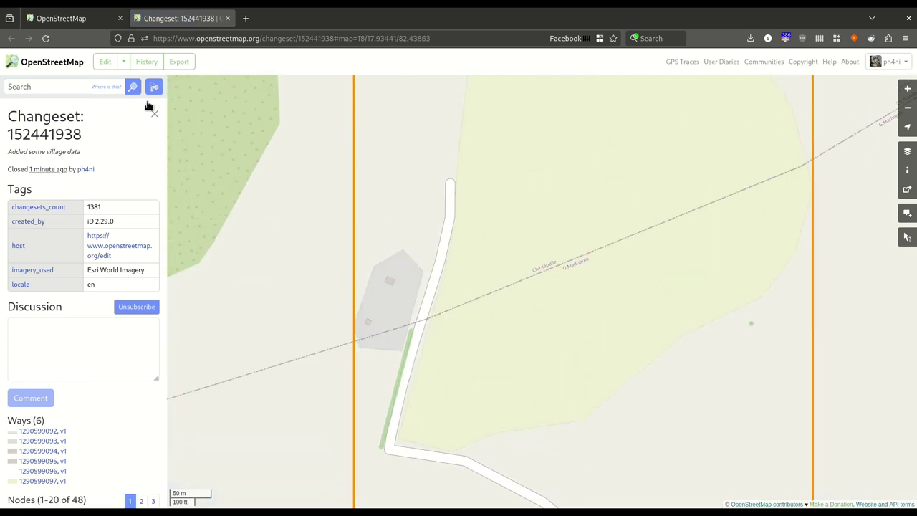
Step: Open the changeset's area in the map editor, centred on Borramamidi and the unfinished road end north of it
click(107, 64)
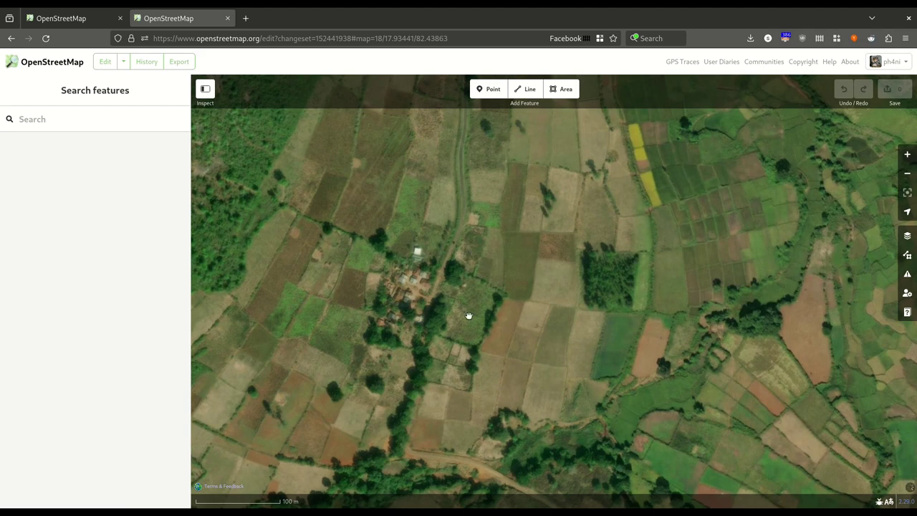
scroll(468, 315, up, 2)
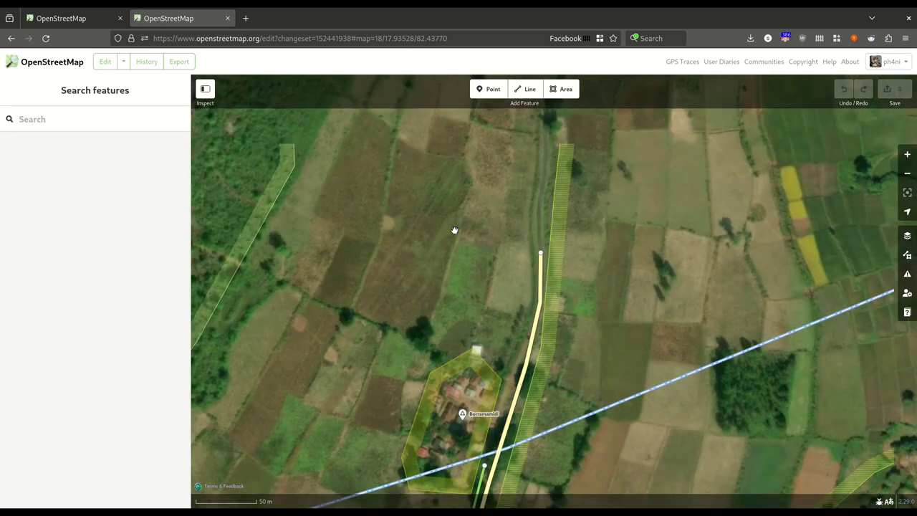
mouse_move(454, 230)
mouse_down()
mouse_move(430, 298)
mouse_move(441, 243)
mouse_up()
scroll(448, 238, down, 3)
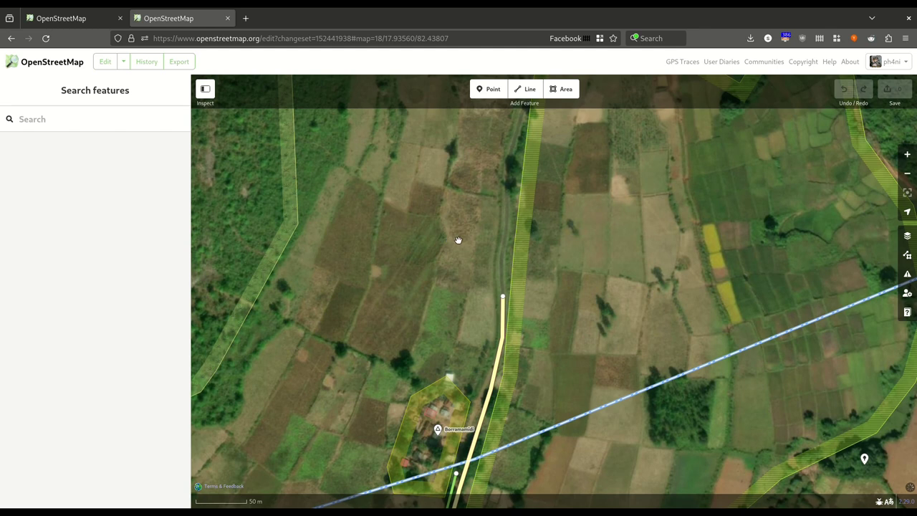
Step: Compare the Bing Maps Aerial background with Esri World Imagery and review the background display options
click(906, 235)
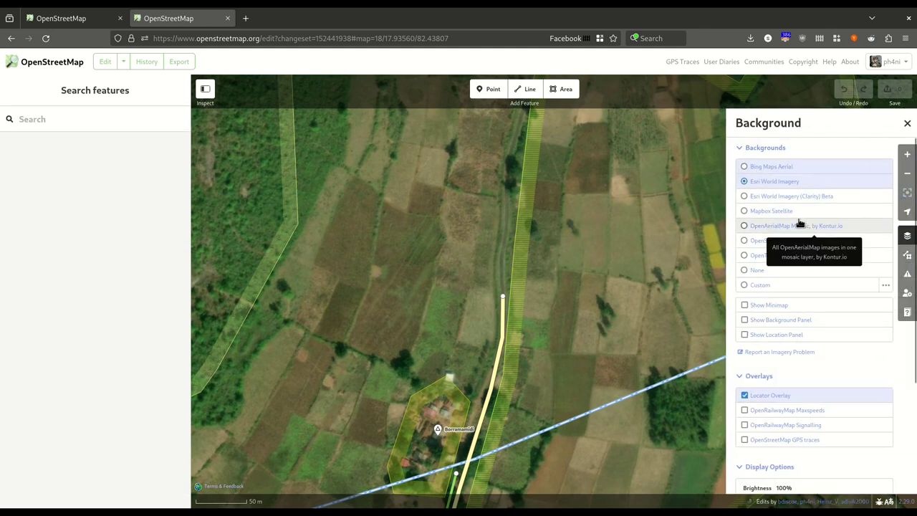
click(778, 168)
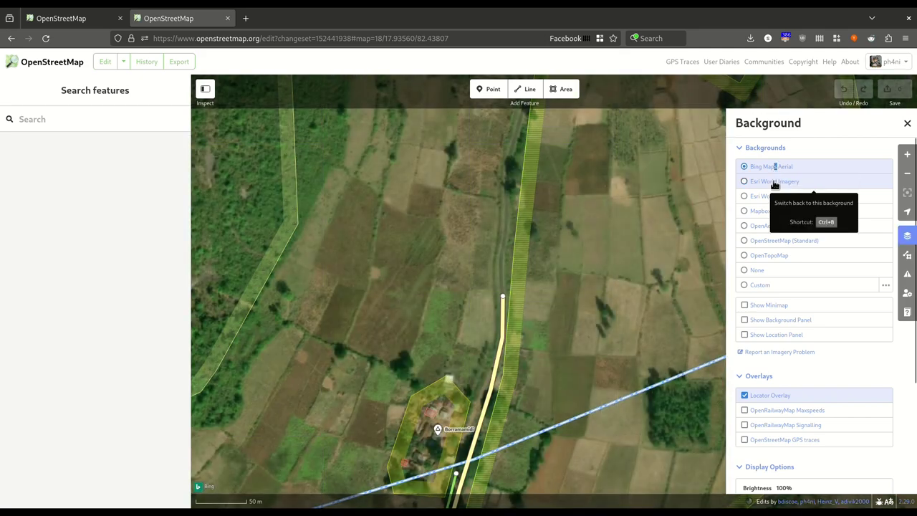
click(775, 184)
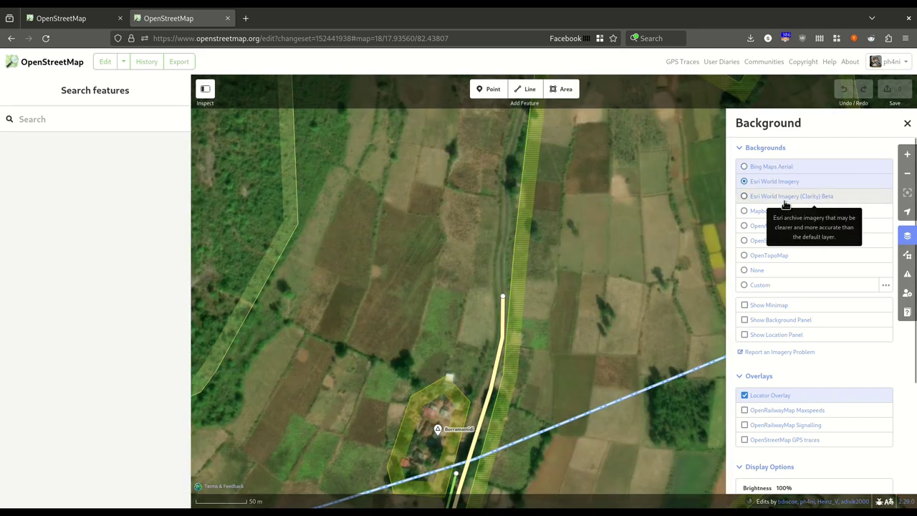
drag(592, 214, 586, 254)
click(477, 200)
key(Escape)
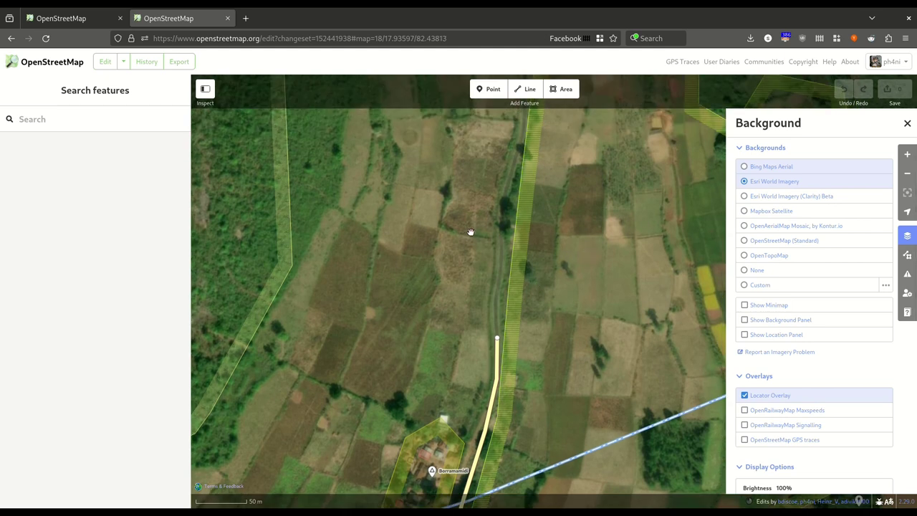
scroll(808, 297, down, 4)
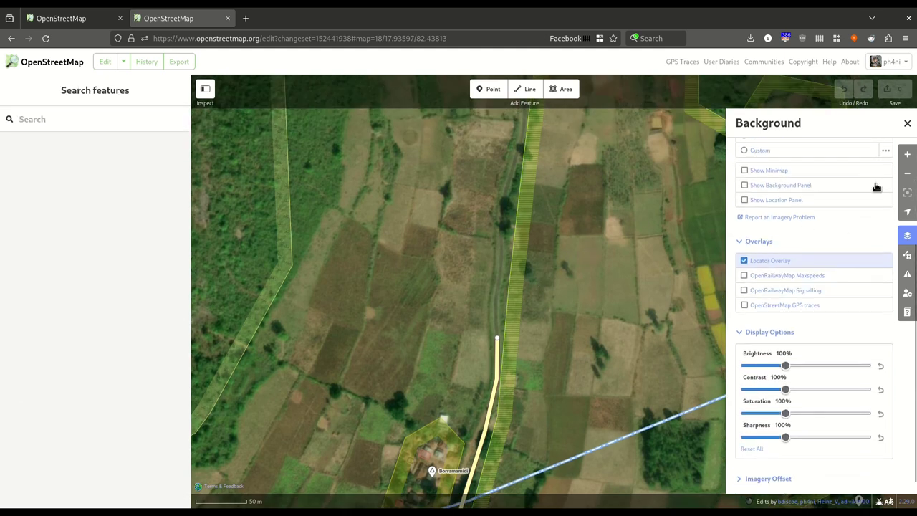
click(907, 235)
Step: Hide the Boundaries map features so administrative boundary lines are not drawn over the imagery
click(906, 254)
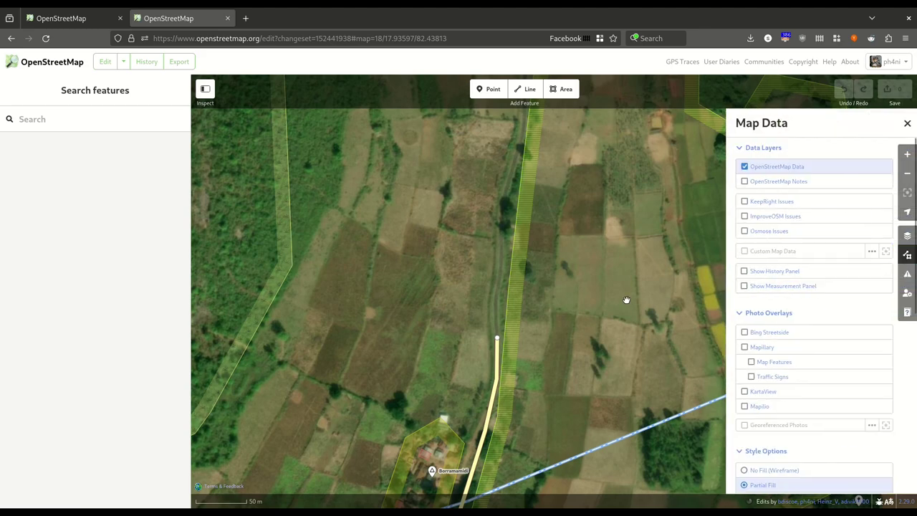
drag(626, 300, 554, 157)
scroll(814, 274, down, 10)
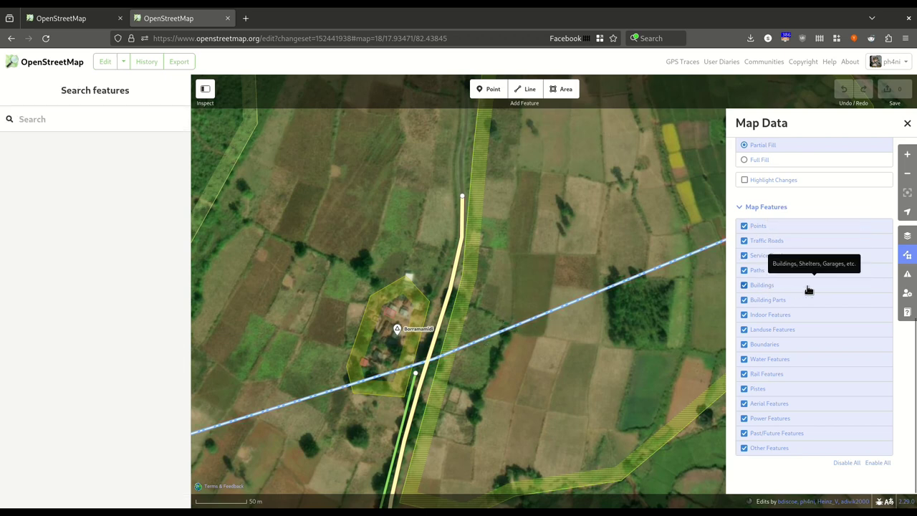
click(768, 350)
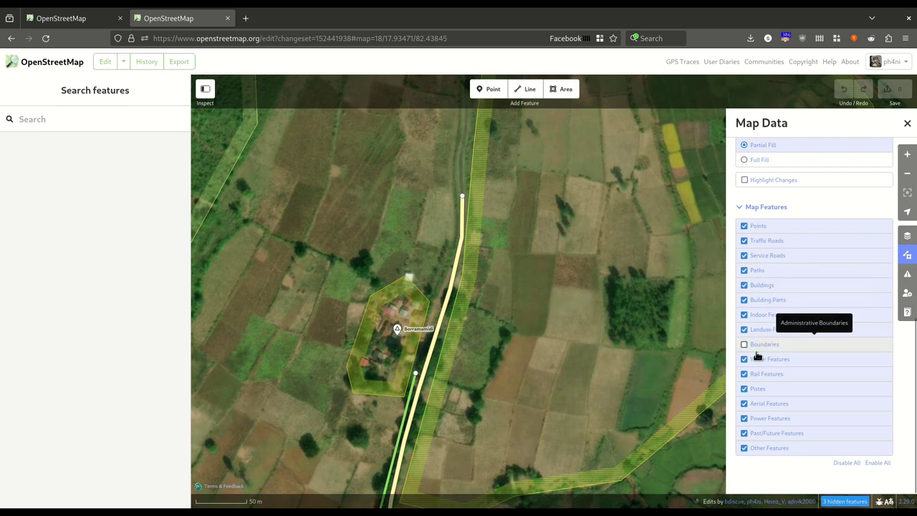
click(907, 124)
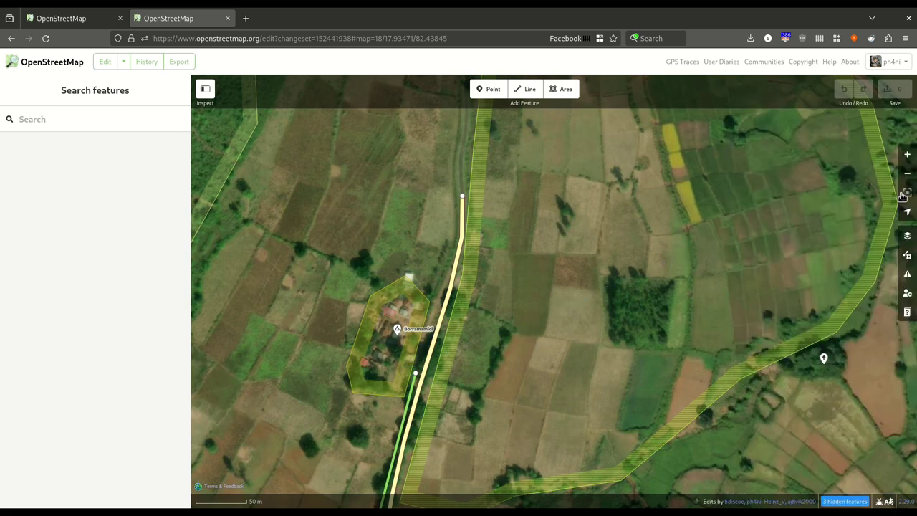
click(844, 501)
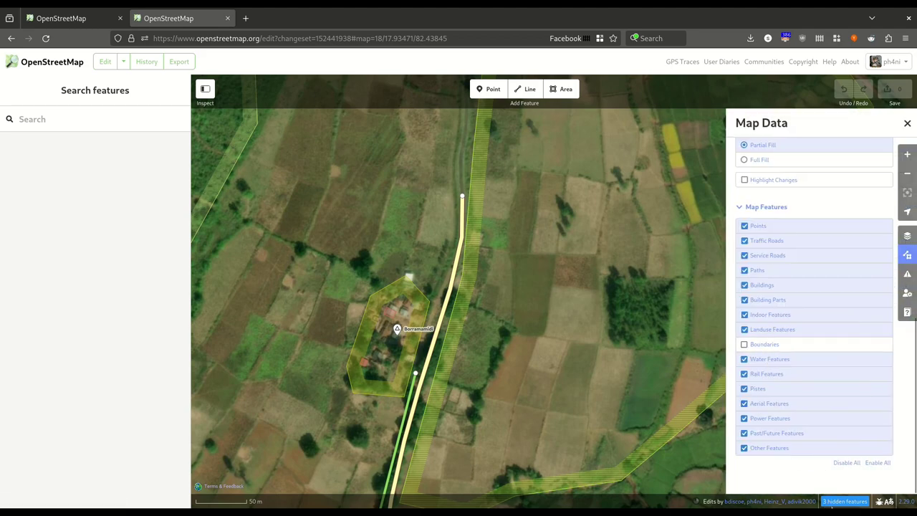
click(908, 123)
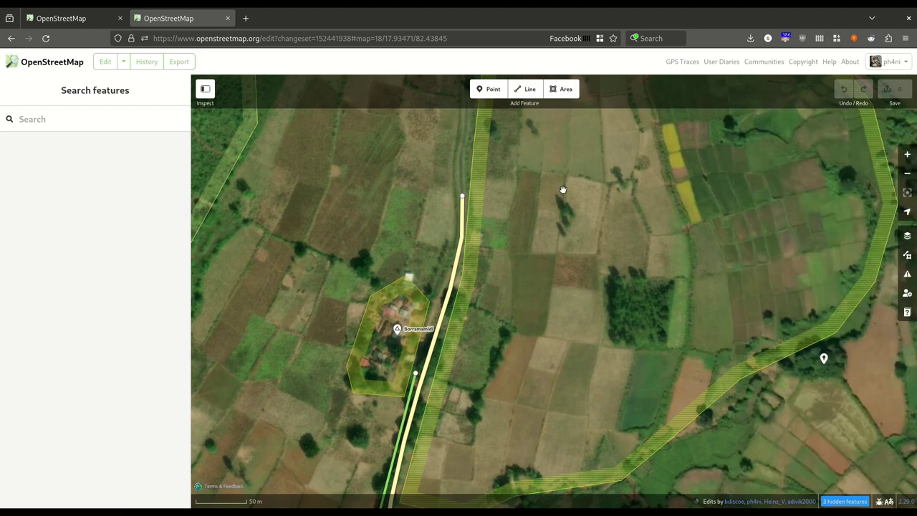
Step: Continue the tertiary road from its end near Borramamidi northward along the visible track, past the next hamlet and northwest between the fields
drag(563, 191, 455, 222)
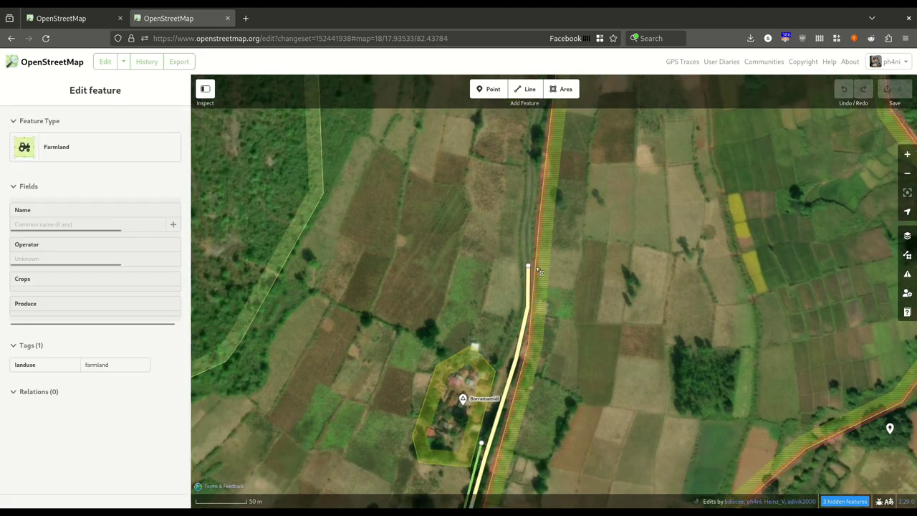
right_click(527, 267)
click(545, 278)
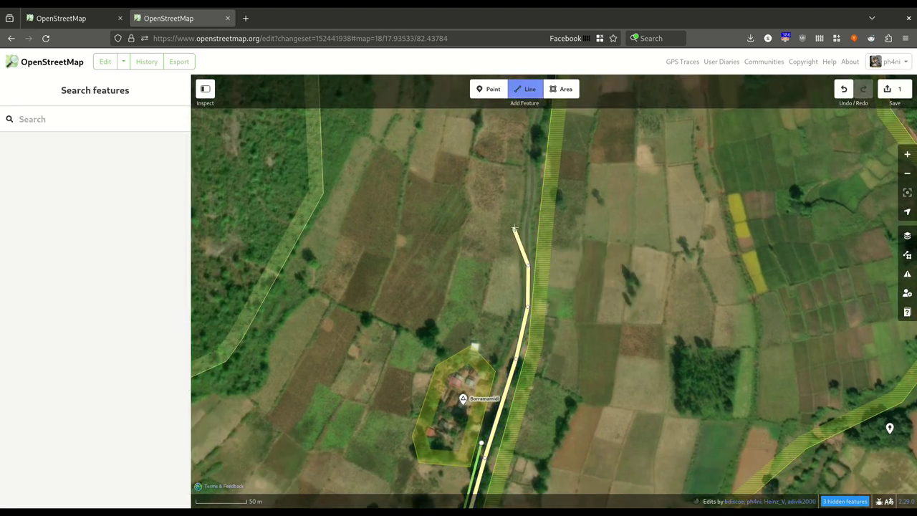
mouse_move(511, 127)
mouse_down()
mouse_move(506, 329)
mouse_move(527, 262)
mouse_up()
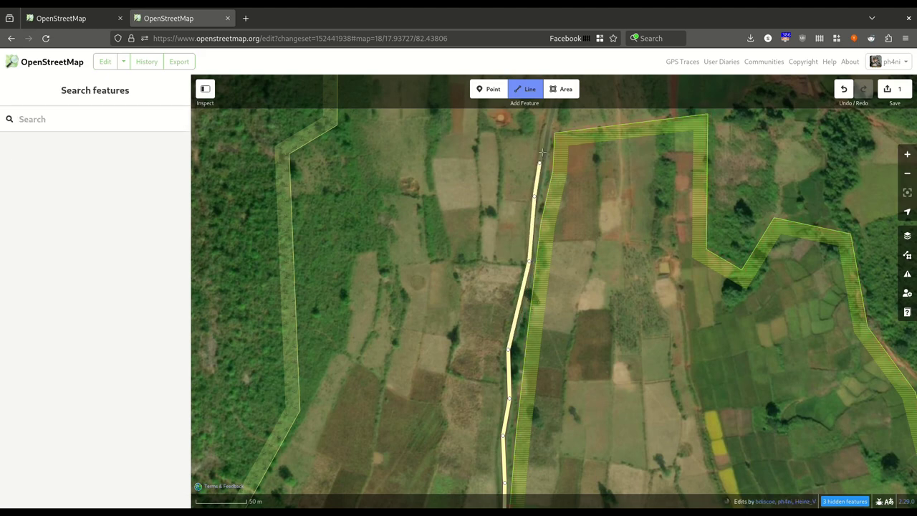
mouse_move(545, 134)
mouse_down()
mouse_move(530, 297)
mouse_move(541, 240)
mouse_up()
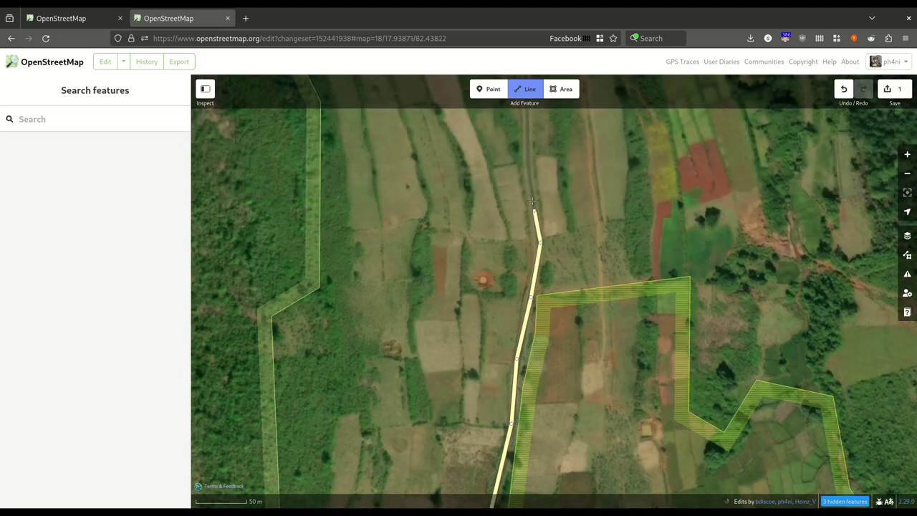
drag(523, 172, 553, 275)
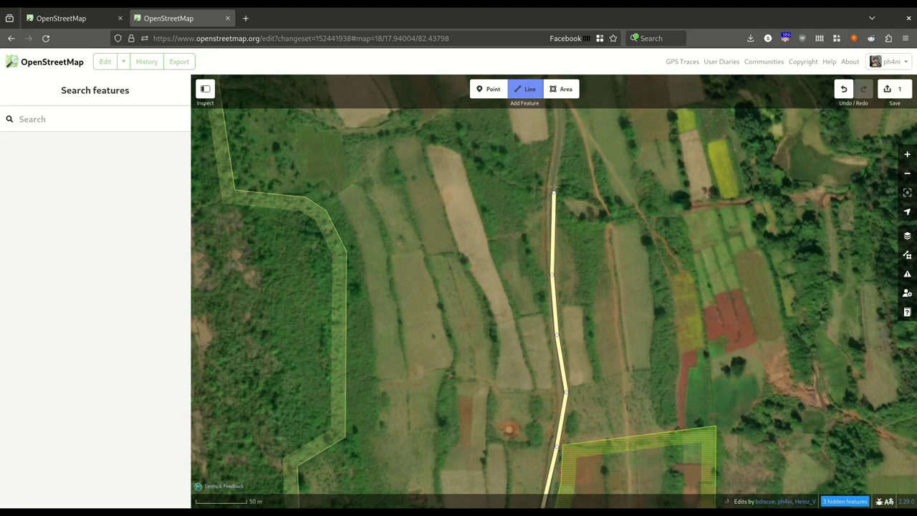
drag(547, 135, 530, 283)
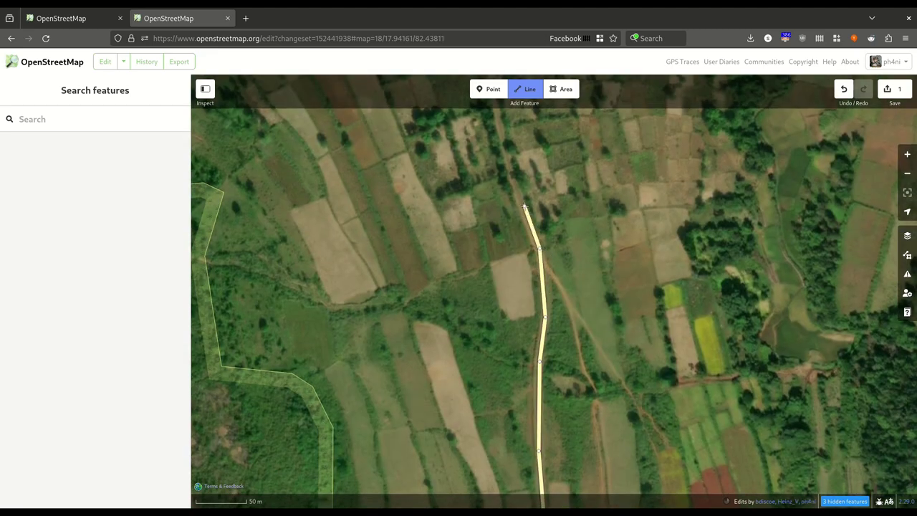
drag(510, 178, 510, 287)
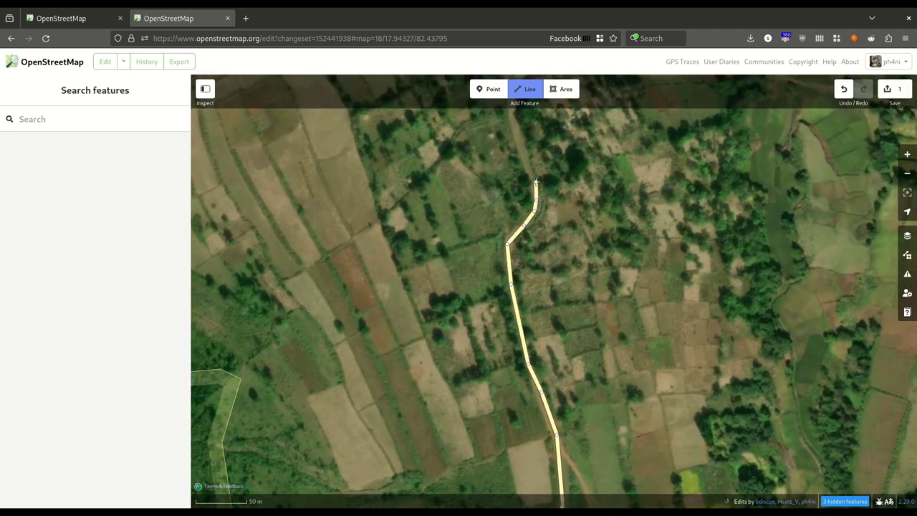
drag(502, 126, 514, 266)
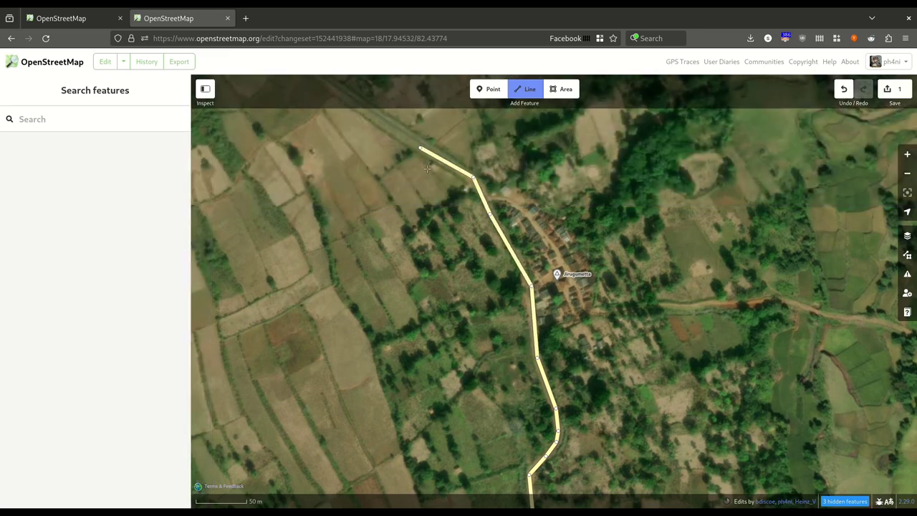
drag(427, 167, 513, 327)
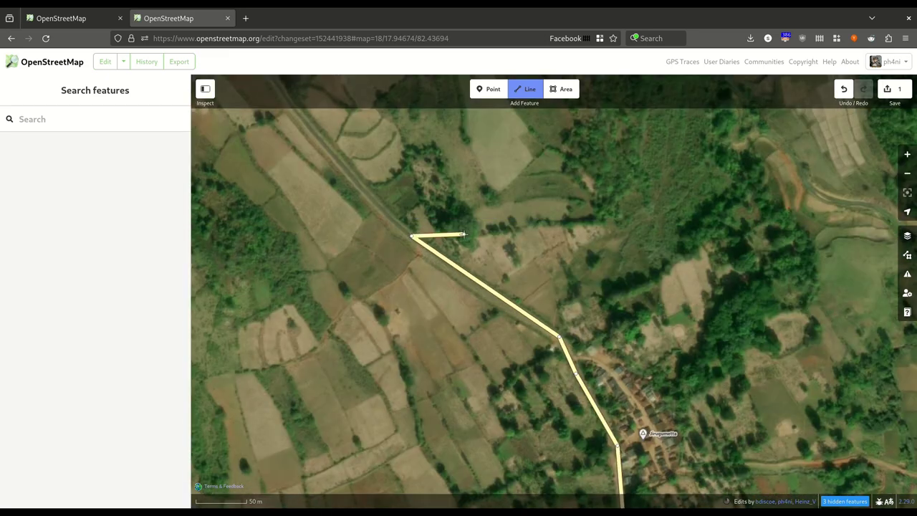
key(Escape)
Step: Outline the cluster of houses around the hamlet beside the extended road as an area and classify it as Residential Area
drag(703, 311, 602, 225)
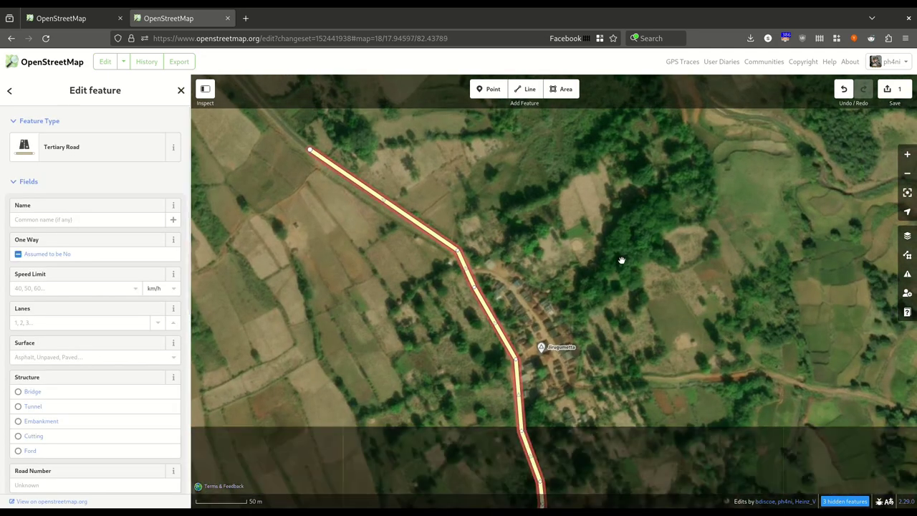
click(622, 287)
click(562, 90)
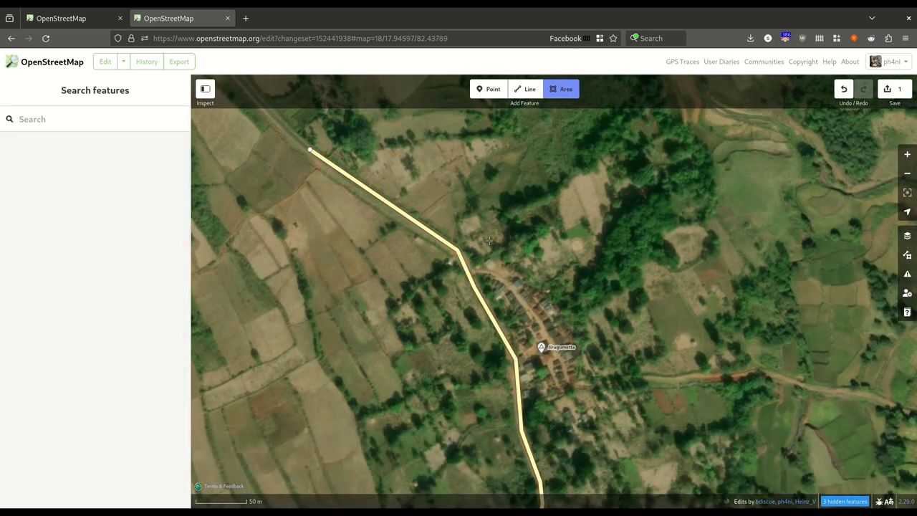
click(594, 358)
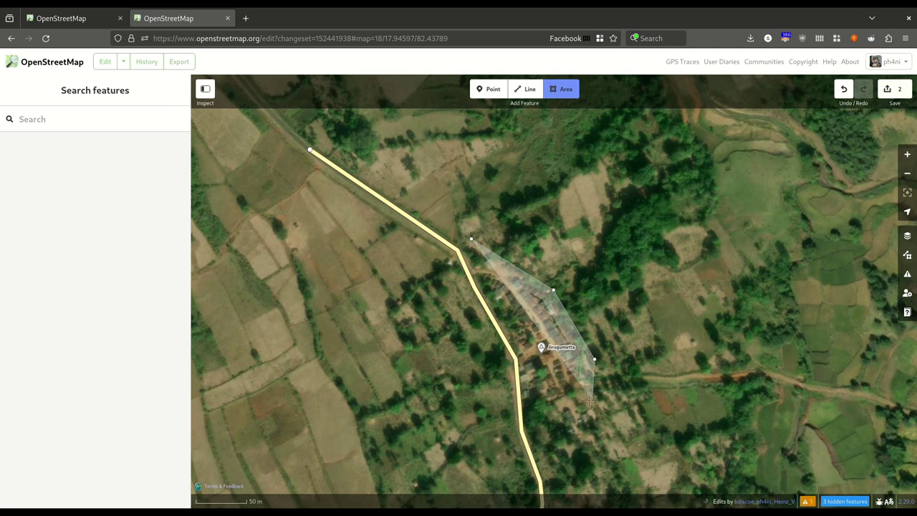
click(589, 402)
click(553, 410)
double_click(488, 336)
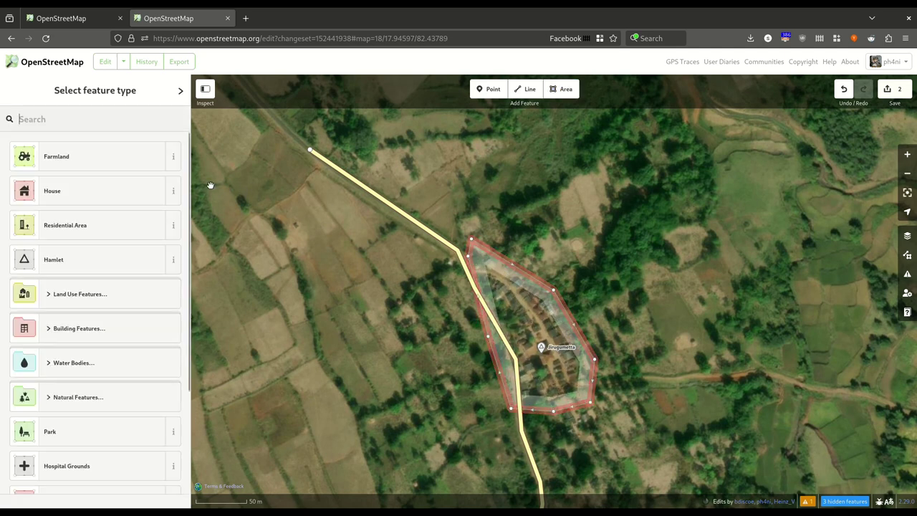
click(86, 230)
click(410, 406)
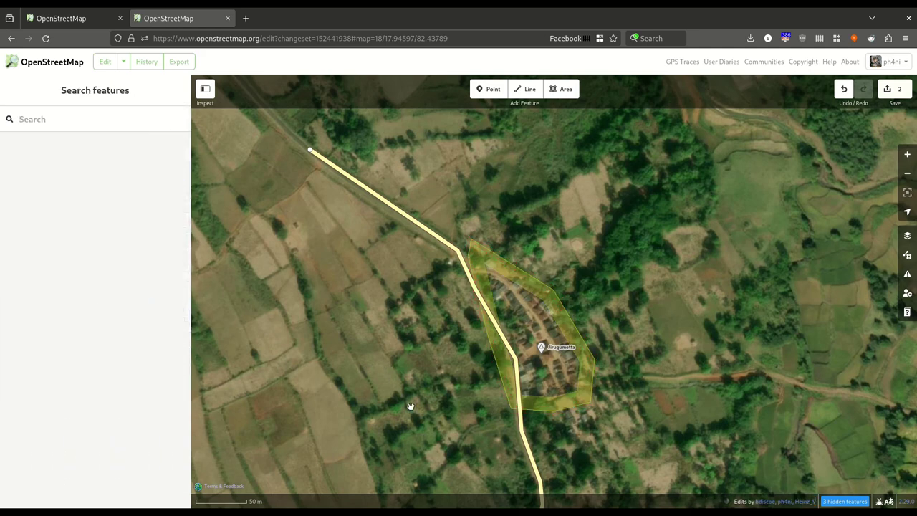
Step: Examine the dirt track running east from the hamlet's residential area across the fields to see where it leads
drag(420, 465, 379, 289)
drag(752, 246, 657, 319)
drag(732, 350, 524, 301)
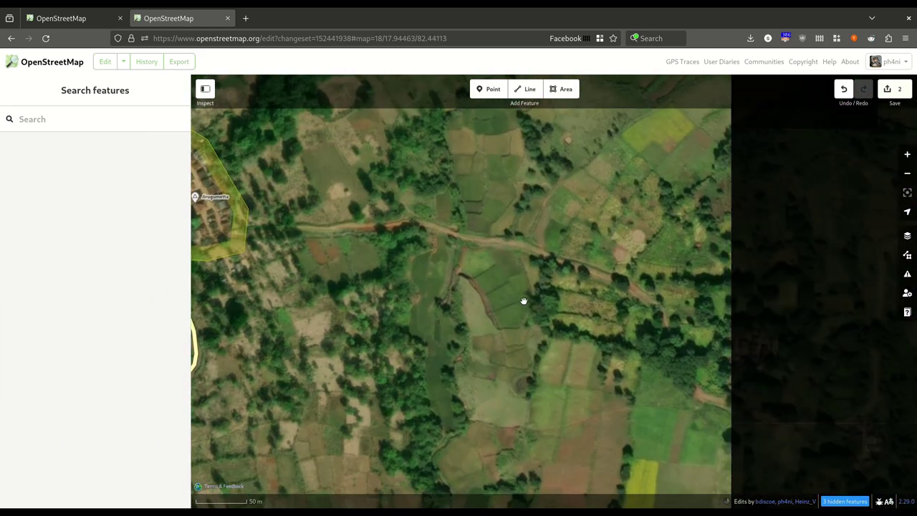
drag(342, 271, 444, 267)
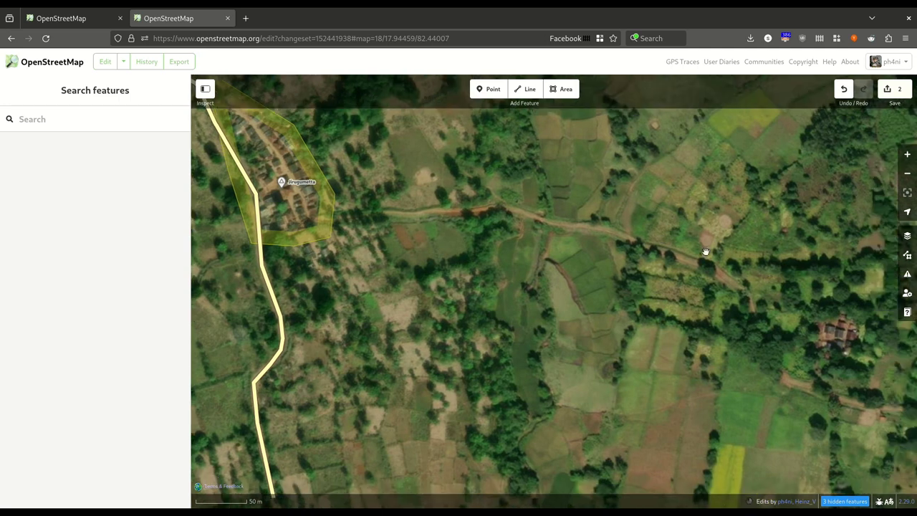
drag(705, 251, 513, 180)
drag(724, 330, 587, 265)
drag(615, 212, 638, 366)
drag(520, 183, 225, 108)
drag(322, 228, 624, 291)
drag(343, 278, 638, 280)
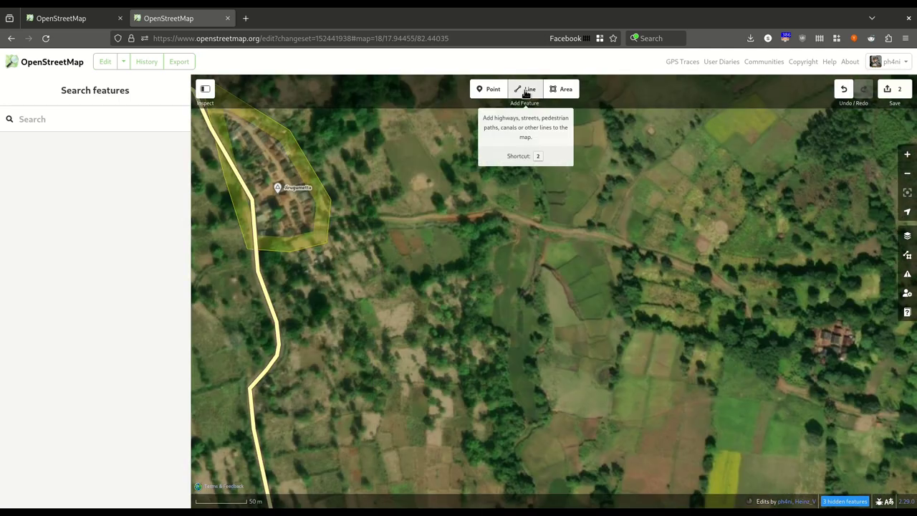
Step: Start a line on the tertiary road at the residential area's southern edge and trace the dirt track east, then south past the isolated houses
click(516, 90)
drag(248, 240, 358, 216)
scroll(357, 216, up, 3)
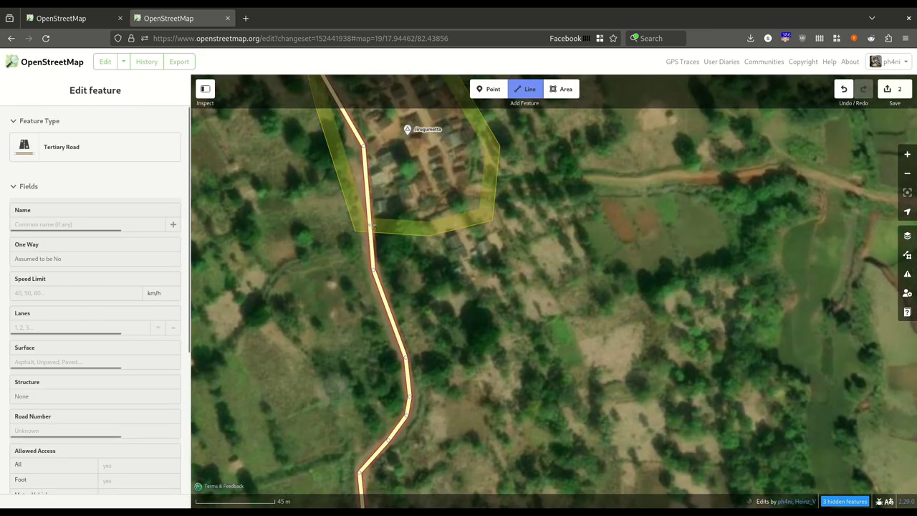
click(370, 227)
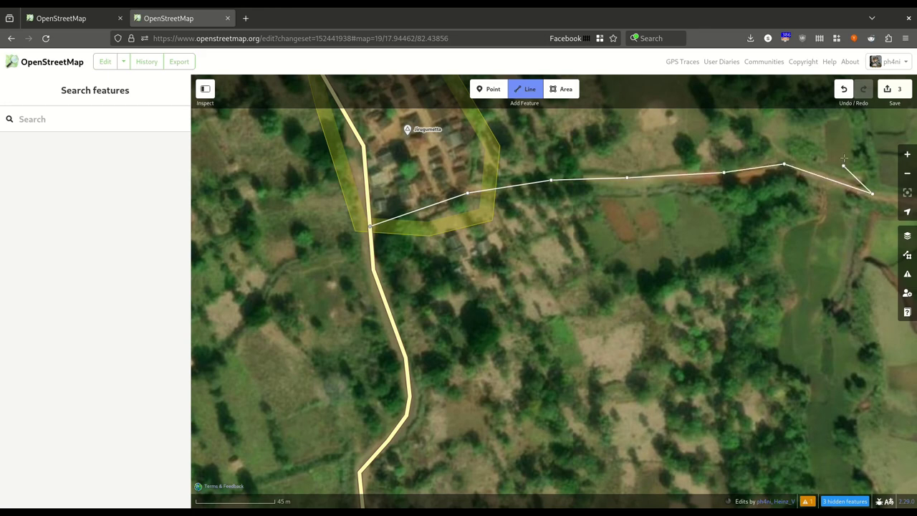
drag(845, 153, 437, 220)
scroll(442, 215, down, 1)
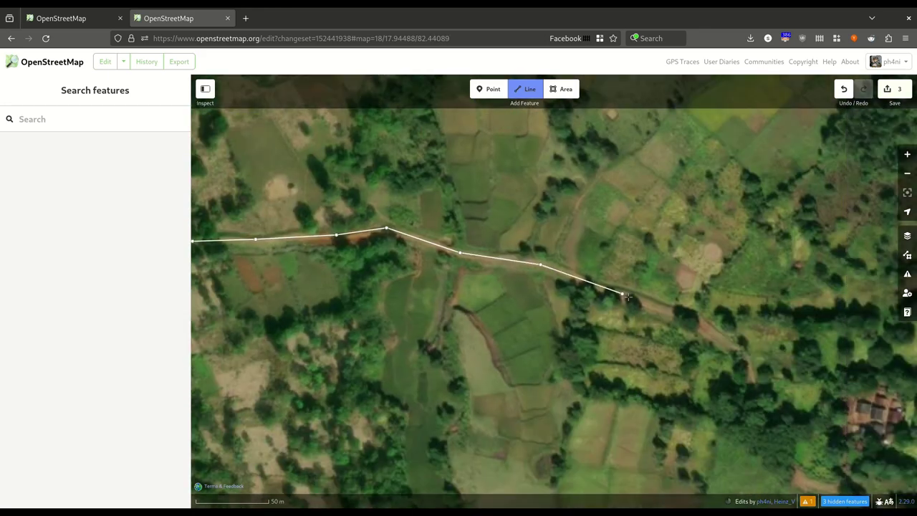
click(763, 410)
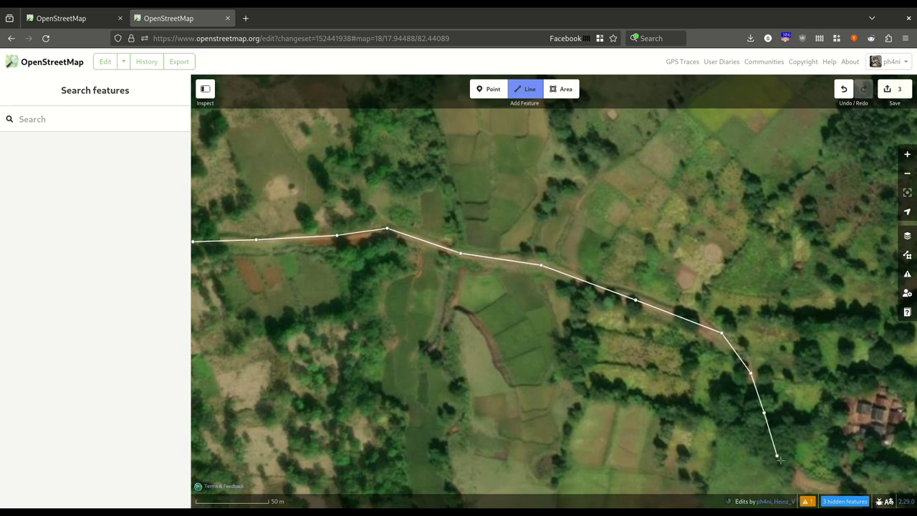
click(801, 479)
Step: Continue the line east below the isolated houses, north along the track and around the eastward bend, and finish it there
drag(801, 479, 383, 143)
click(484, 179)
click(529, 185)
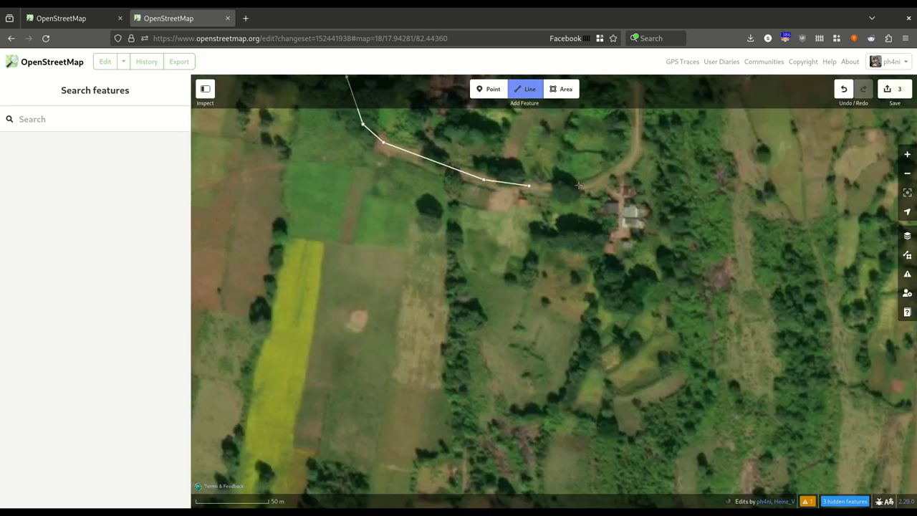
click(639, 144)
drag(639, 143, 589, 408)
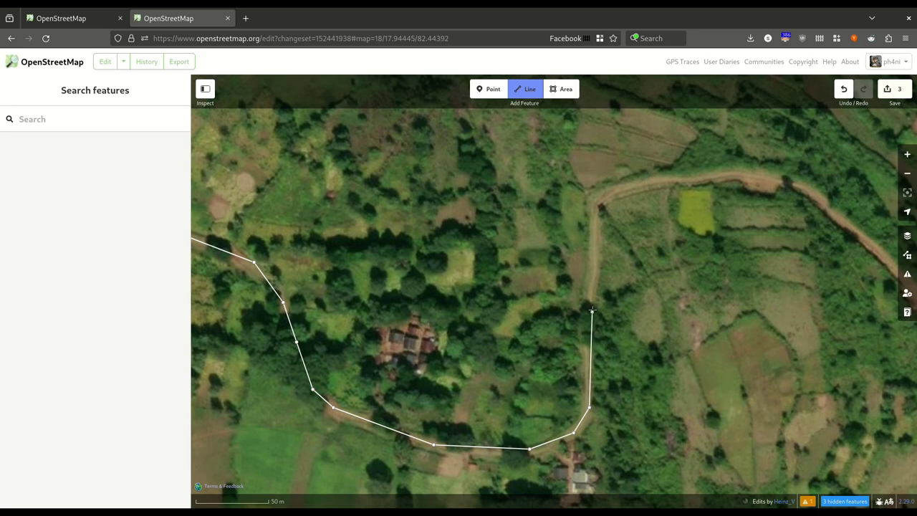
click(603, 196)
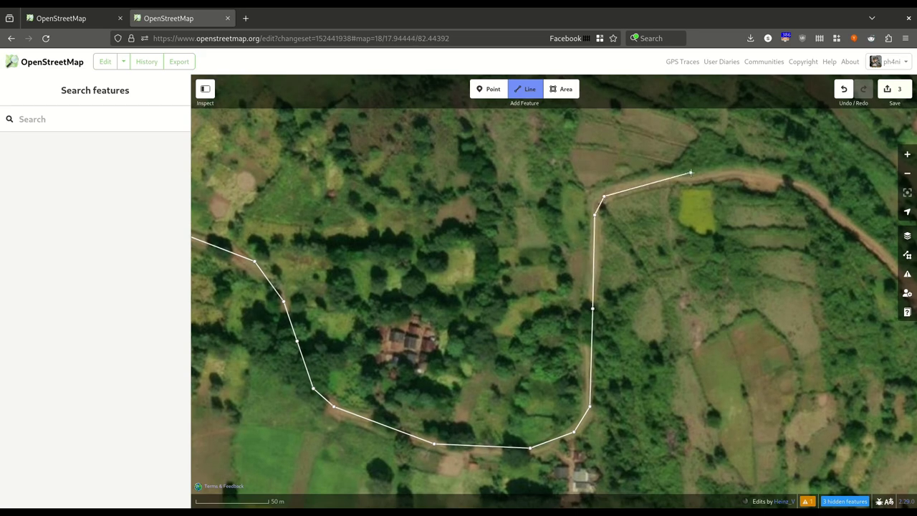
click(788, 182)
double_click(844, 215)
Step: Check the traced line back to its junction with the tertiary road and classify it as Track / Land-Access Road
drag(316, 224, 457, 260)
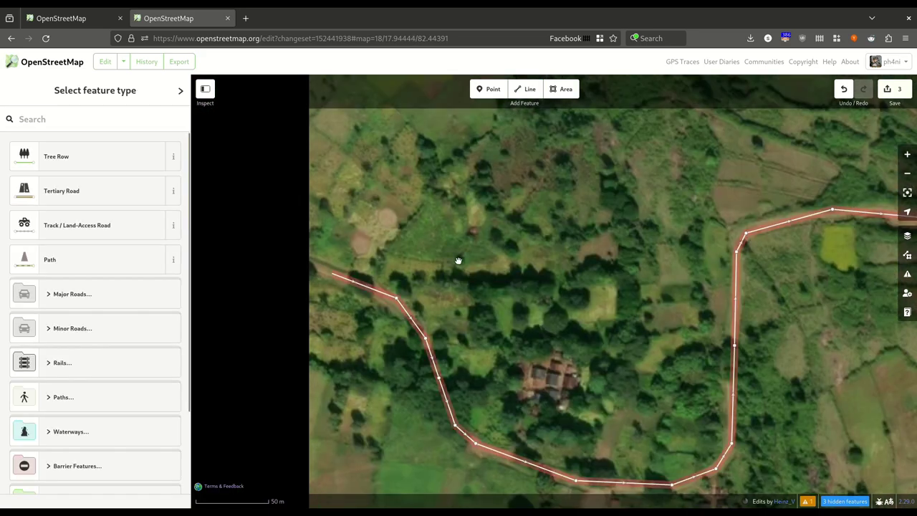
drag(253, 183, 287, 187)
click(94, 327)
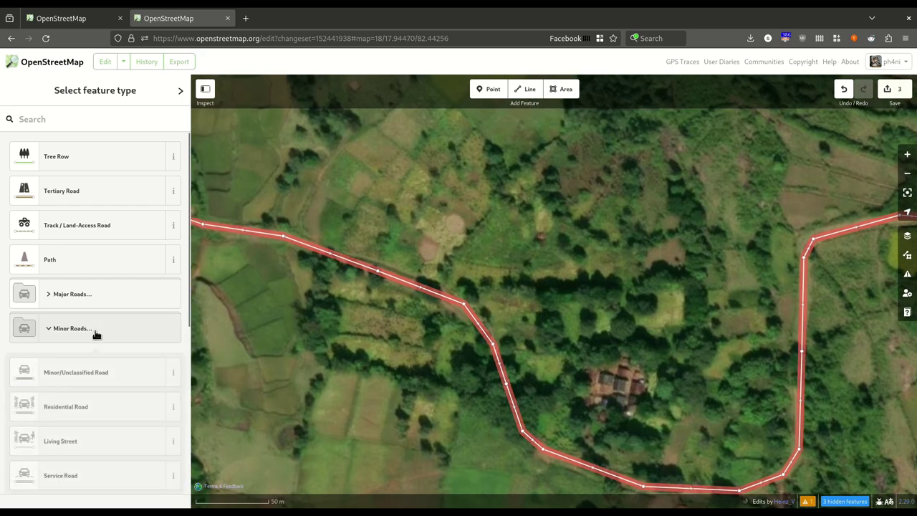
scroll(89, 330, down, 2)
drag(228, 153, 593, 240)
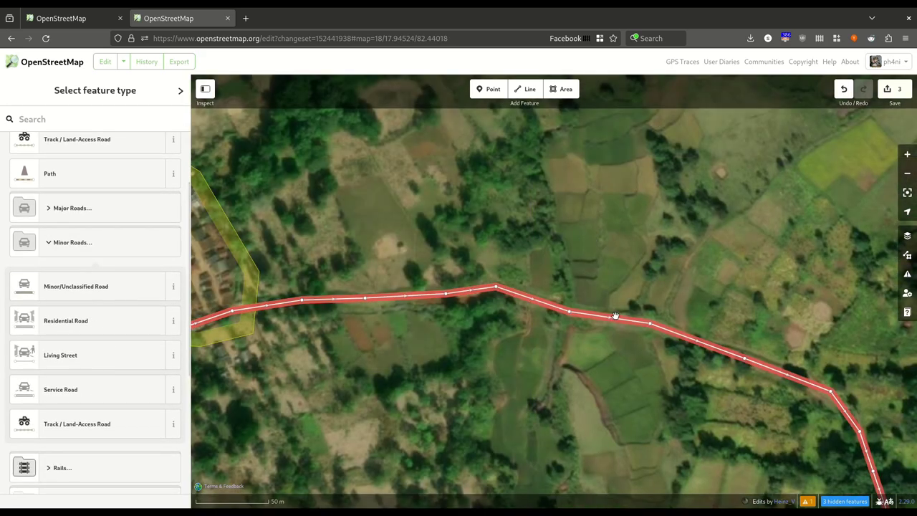
drag(324, 215, 583, 198)
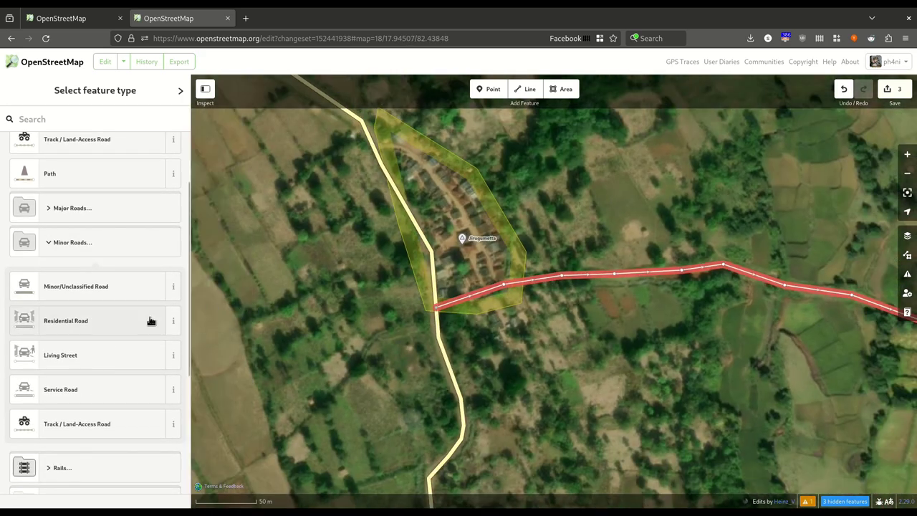
scroll(117, 334, down, 1)
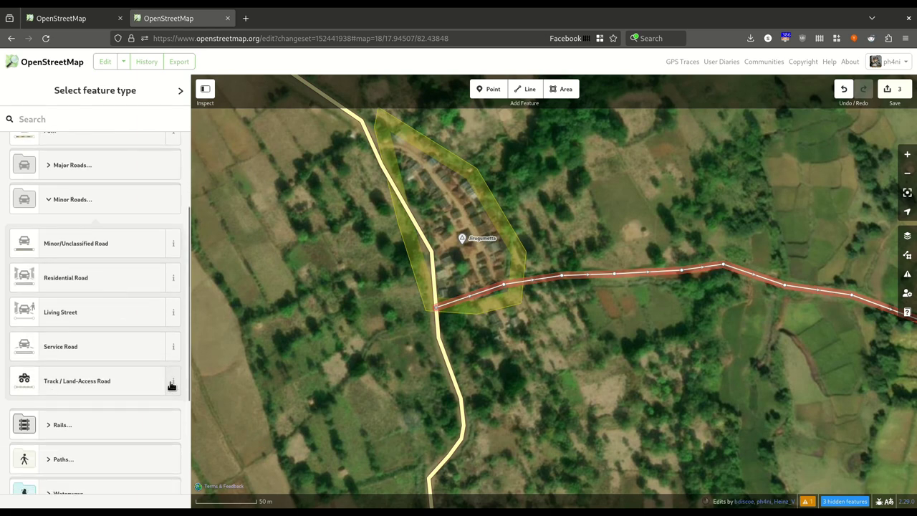
scroll(96, 348, down, 1)
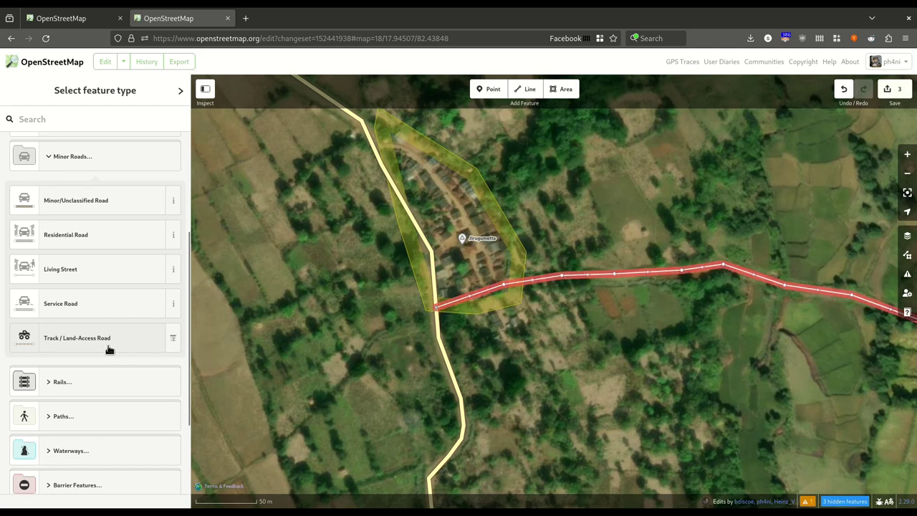
click(95, 346)
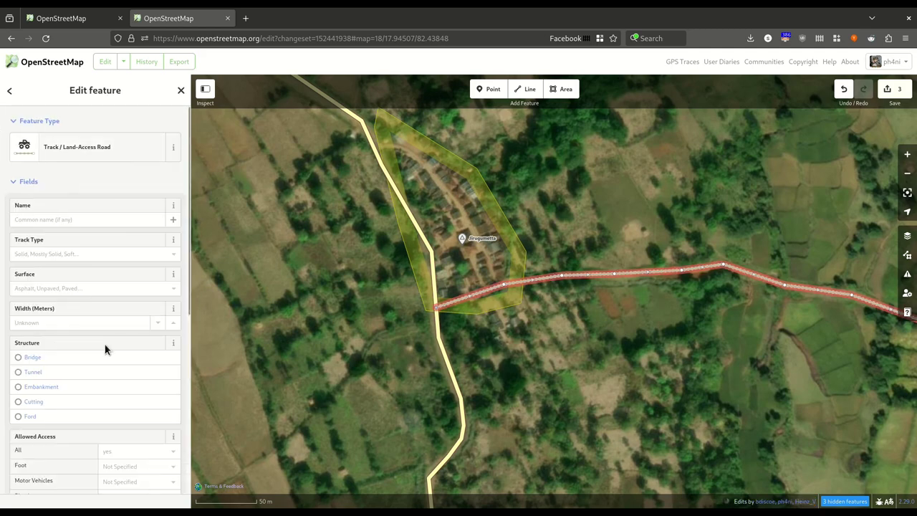
click(521, 336)
Step: Set the surface of the tertiary road past the hamlet to Asphalt
click(437, 329)
drag(305, 162, 326, 295)
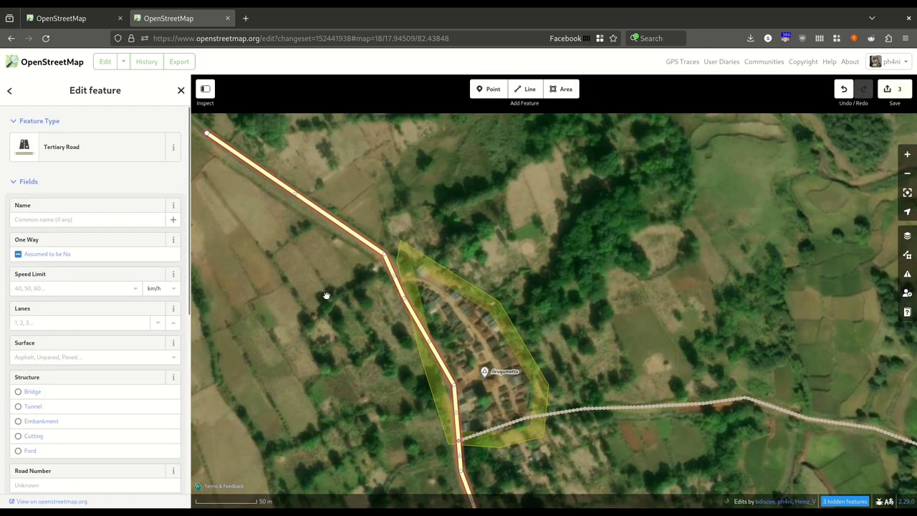
drag(227, 198, 303, 273)
drag(245, 219, 325, 299)
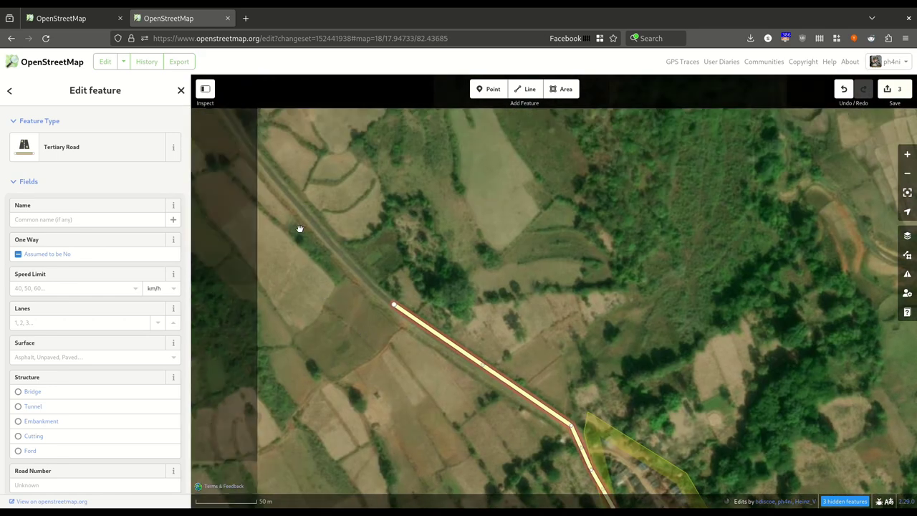
scroll(123, 308, down, 3)
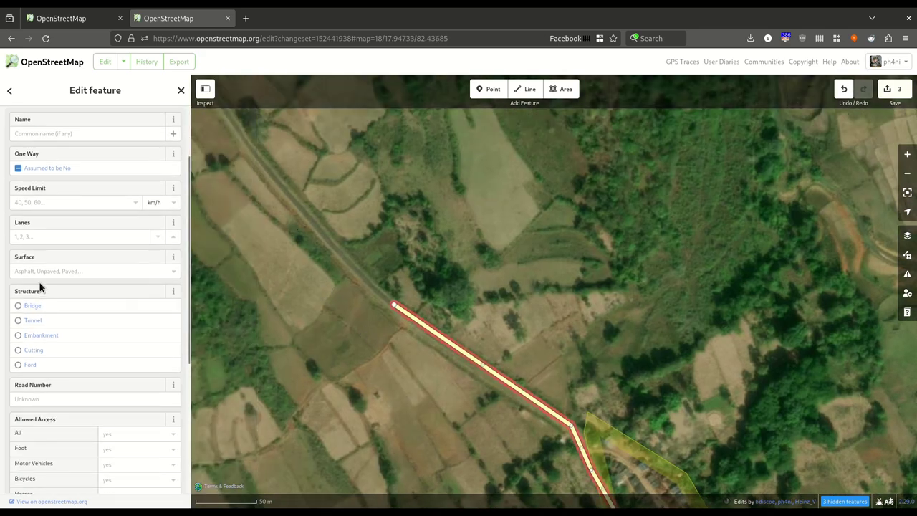
click(39, 271)
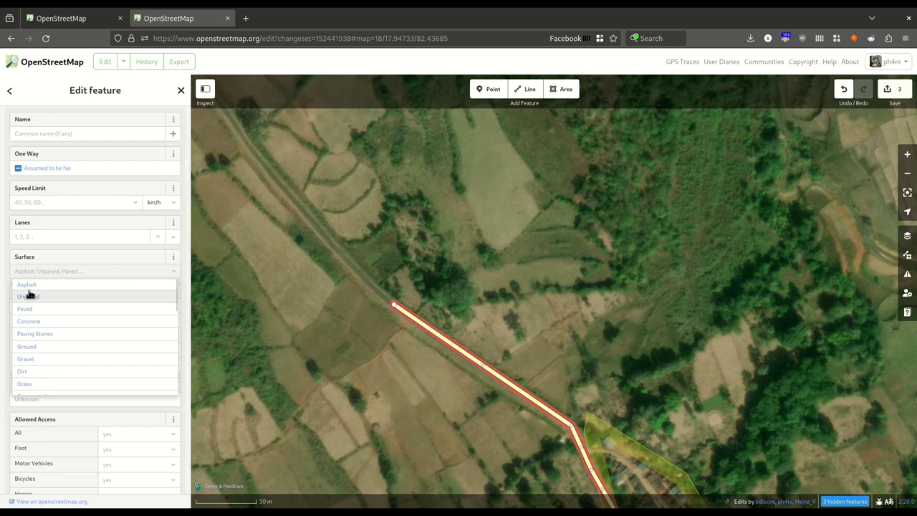
click(32, 285)
scroll(82, 295, up, 1)
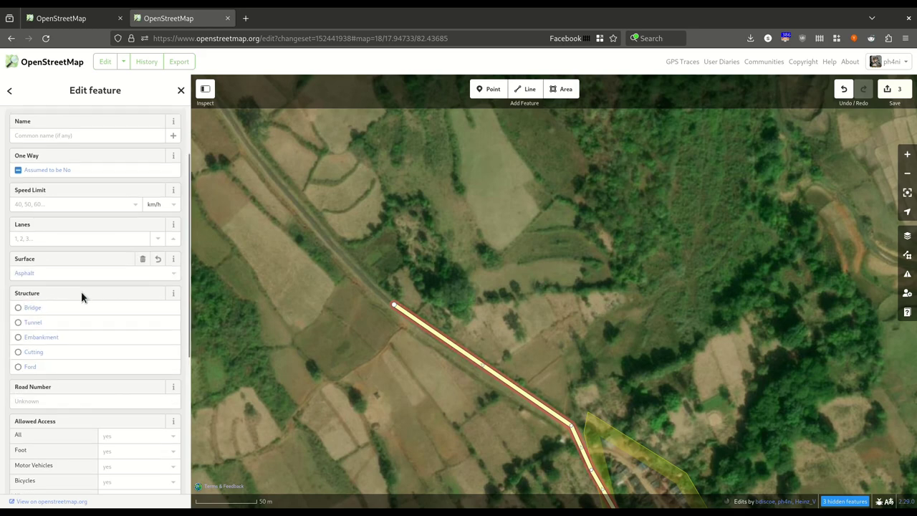
click(576, 332)
Step: Examine the imagery eastward across the valley, up to the tertiary road bends south of the next village's road junction
drag(666, 413, 594, 362)
drag(435, 241, 528, 321)
scroll(528, 321, down, 2)
drag(697, 371, 424, 323)
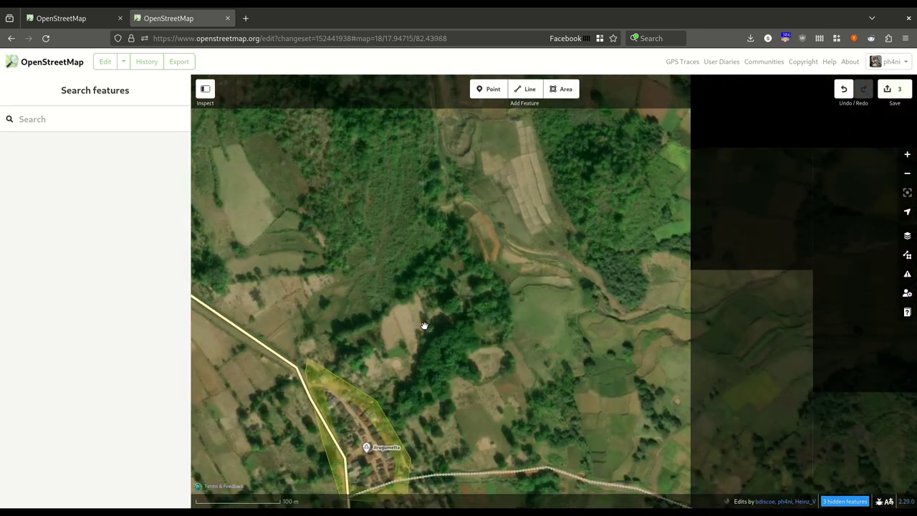
drag(602, 358, 376, 358)
drag(536, 354, 409, 327)
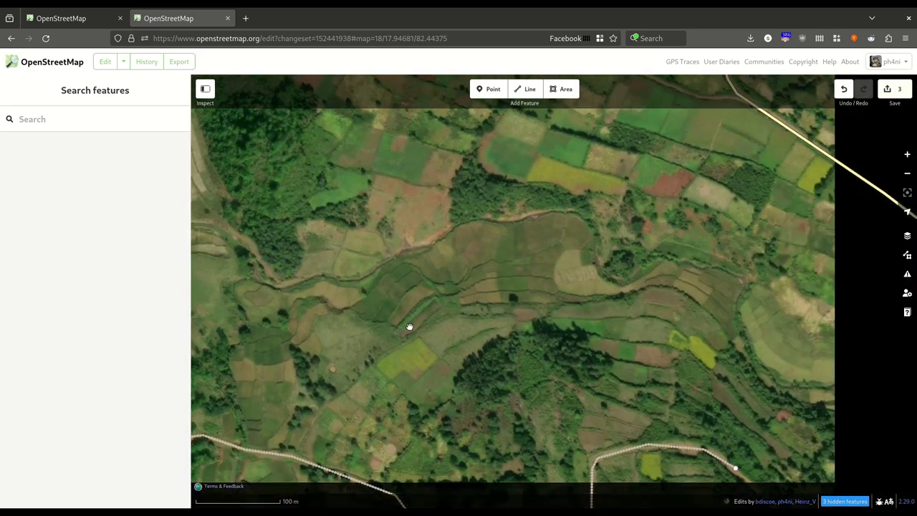
drag(634, 358, 379, 318)
drag(648, 390, 394, 268)
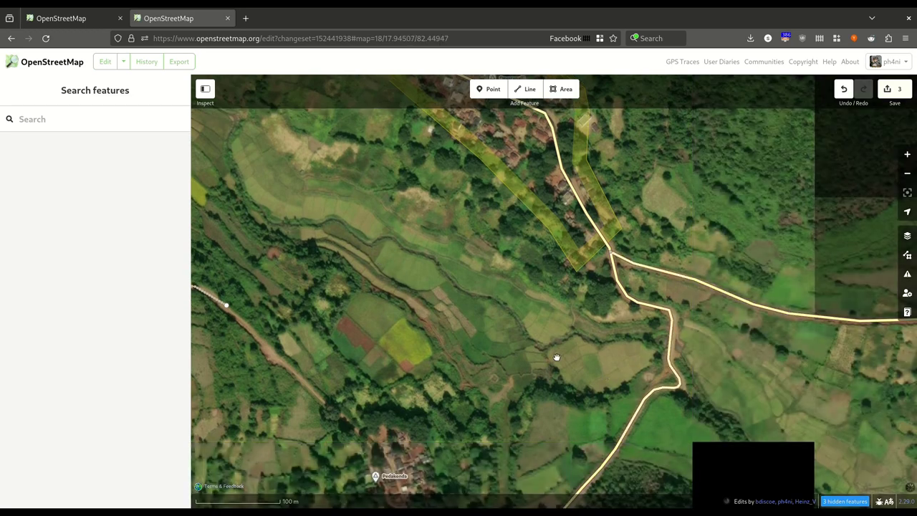
drag(617, 377, 487, 328)
scroll(551, 292, up, 3)
scroll(548, 290, up, 3)
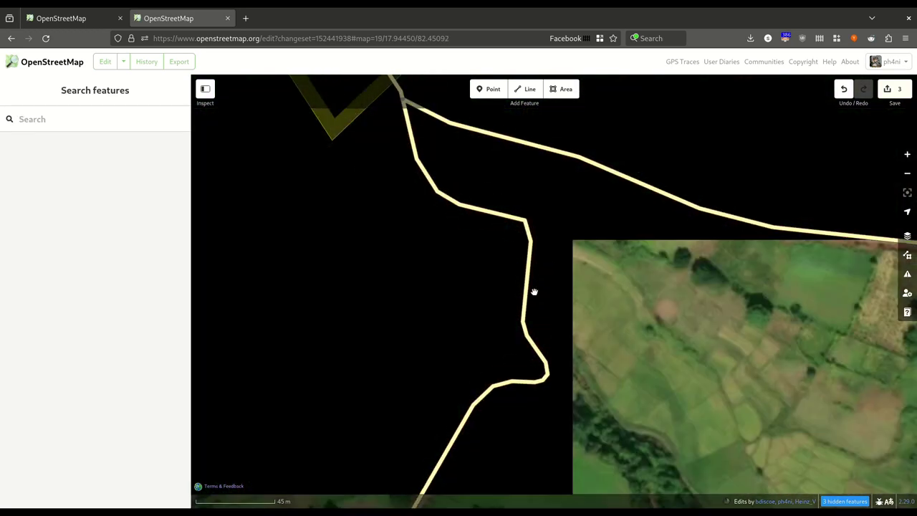
drag(415, 265, 480, 296)
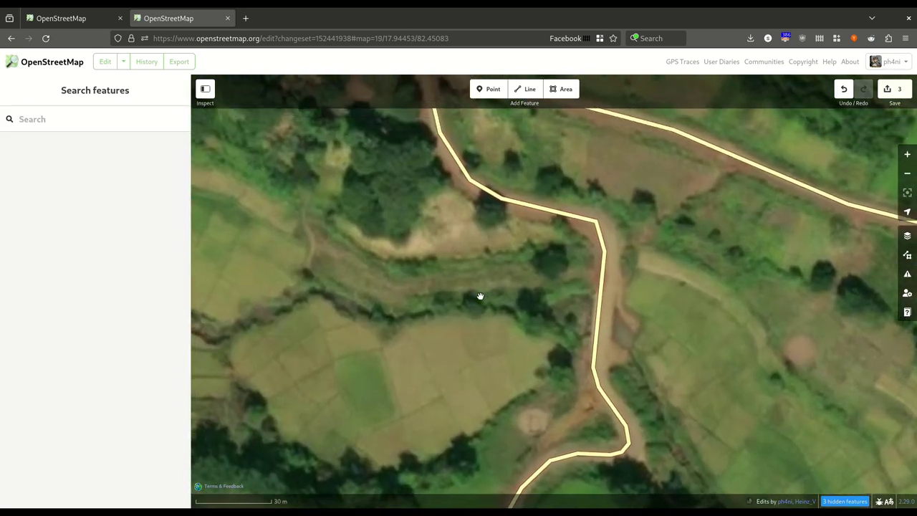
Step: Trace the watercourse as a line from the fields west of the tertiary road, across the road and southeast along the tree belt
scroll(558, 294, down, 3)
click(526, 88)
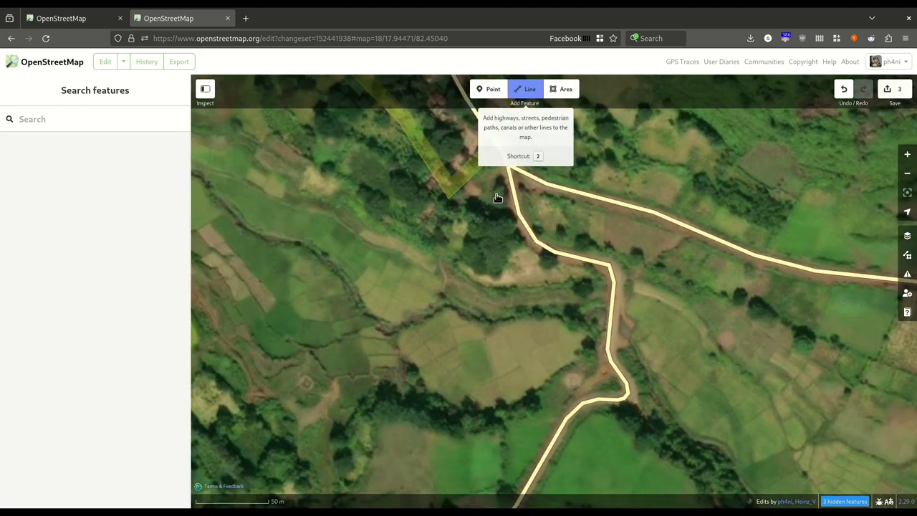
drag(338, 265, 439, 331)
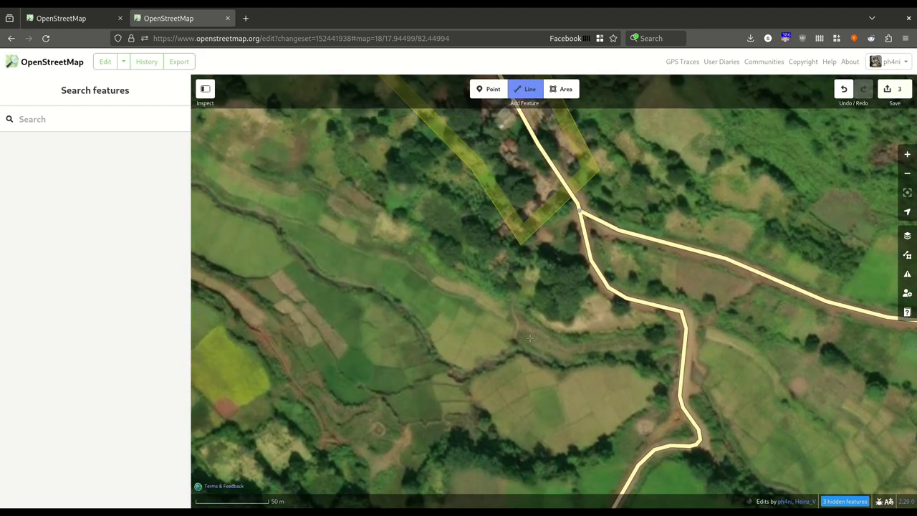
click(666, 353)
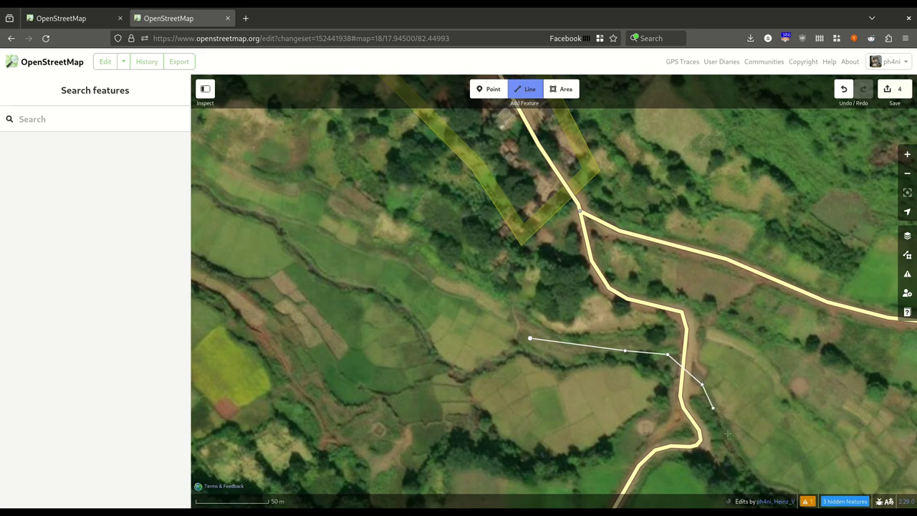
drag(749, 452, 628, 301)
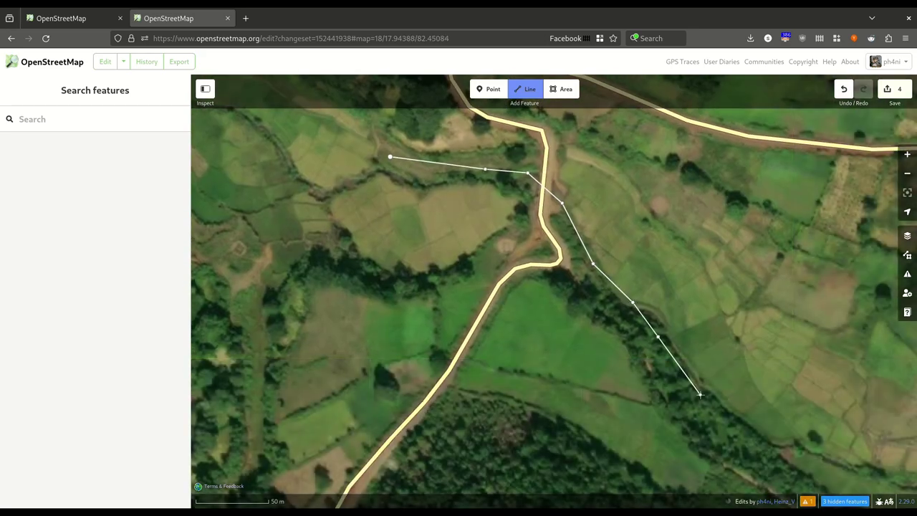
click(852, 469)
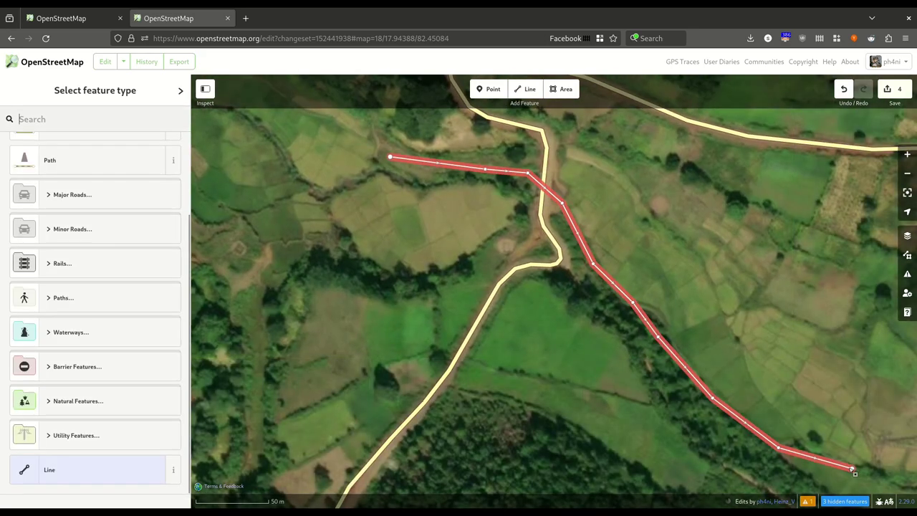
Step: Find the Stream feature type and apply it to the traced watercourse line
text(s)
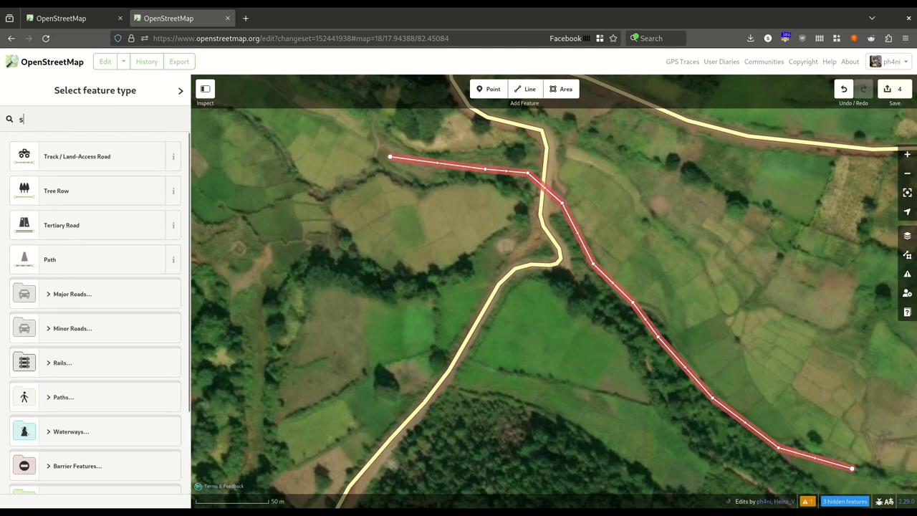
text(trea)
click(64, 151)
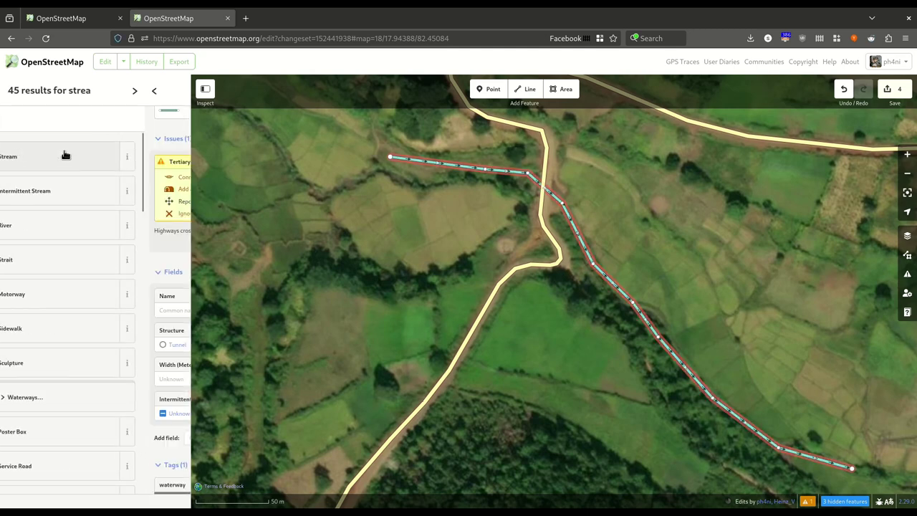
click(403, 199)
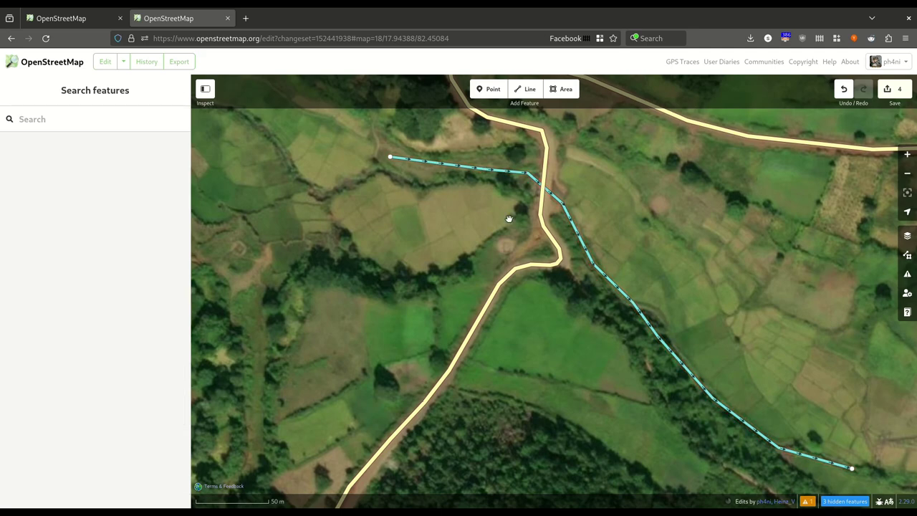
Step: Resolve the crossing between the tertiary road and the stream by adding a bridge to the road
scroll(509, 220, up, 3)
click(514, 224)
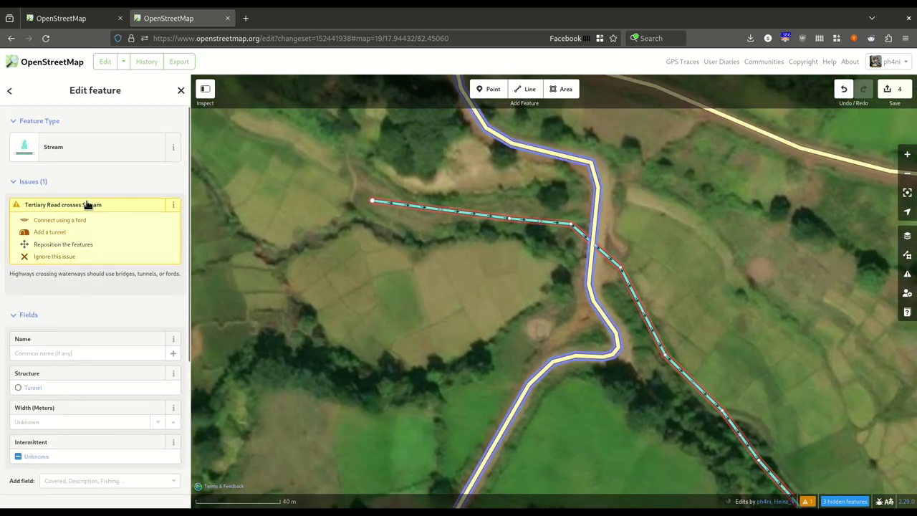
click(532, 253)
drag(567, 241, 497, 256)
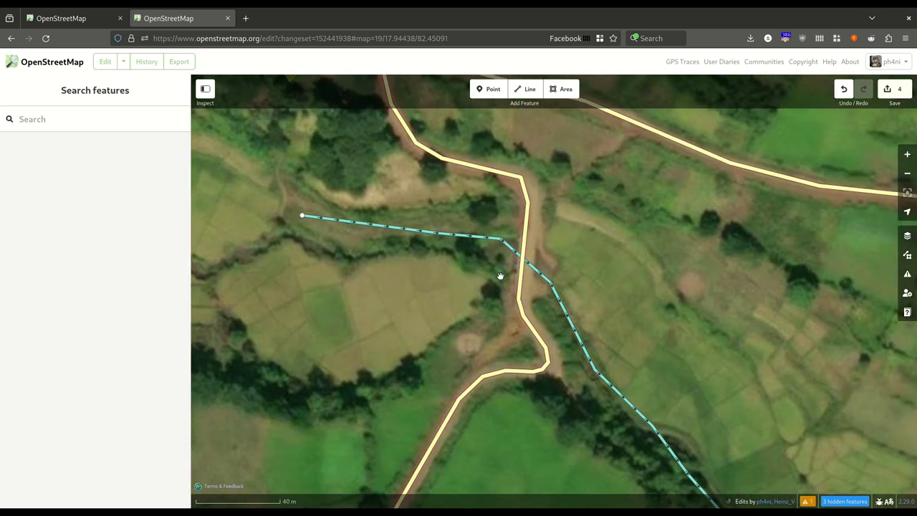
click(523, 288)
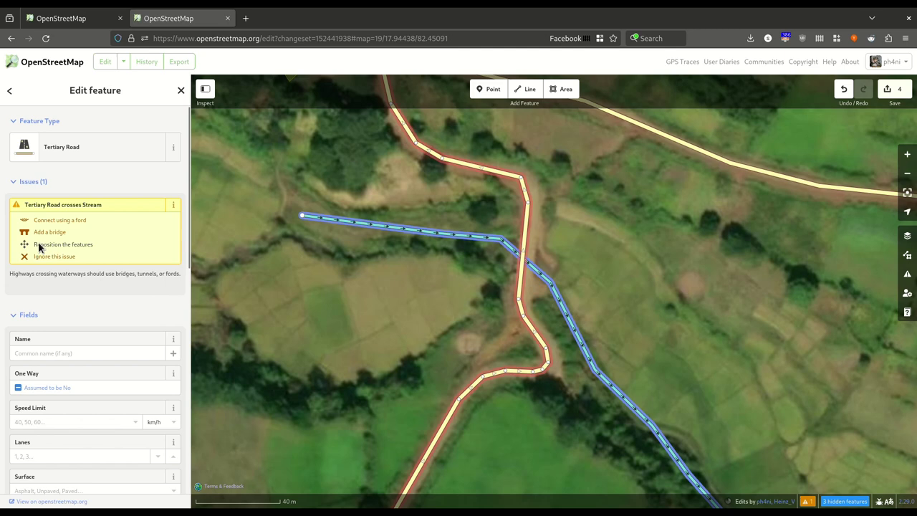
click(392, 235)
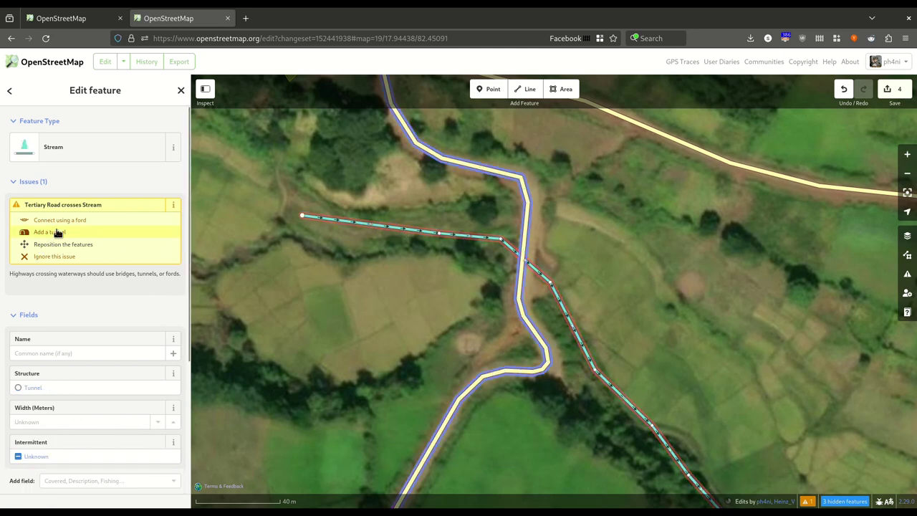
click(442, 280)
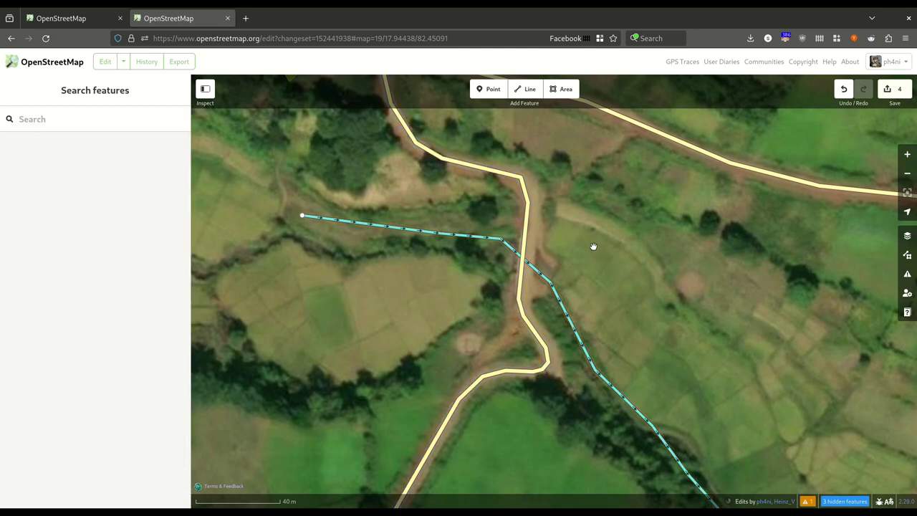
drag(593, 246, 550, 244)
click(487, 233)
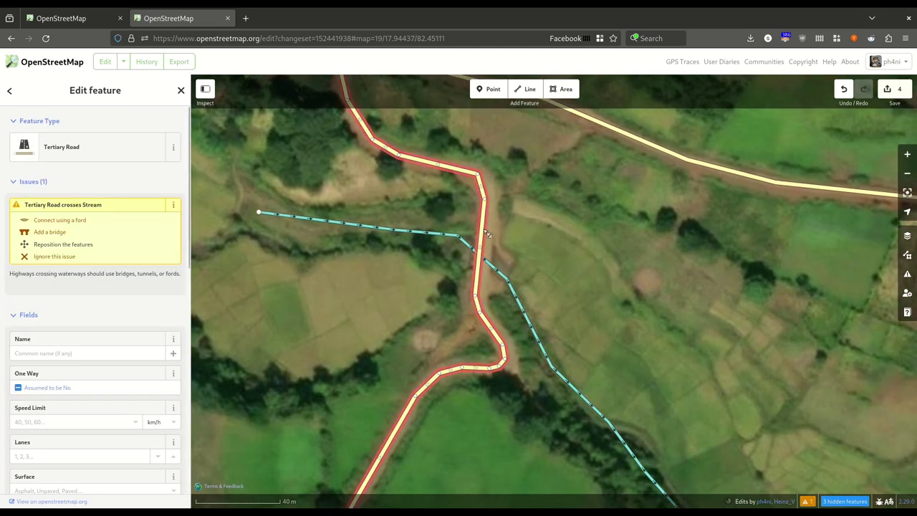
click(50, 232)
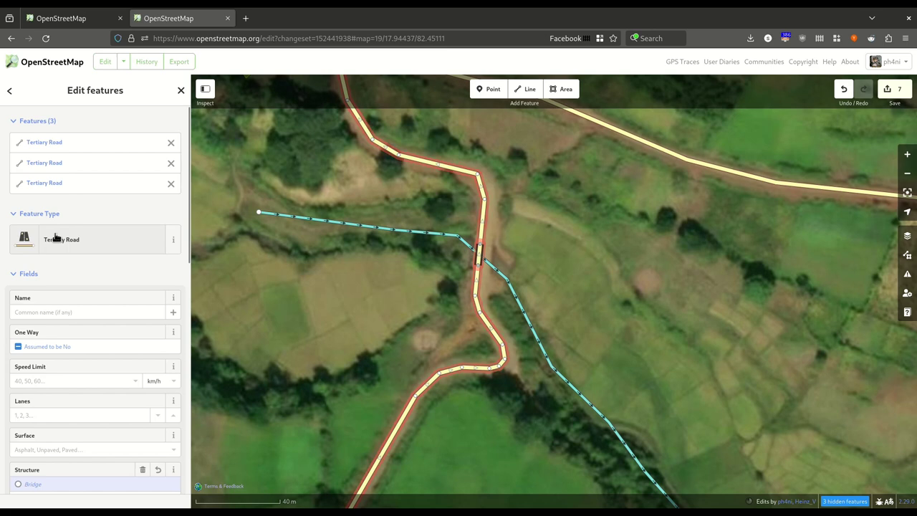
Step: Lengthen the road bridge over the stream at both ends and check the bridge section's attributes
scroll(505, 276, up, 3)
key(Escape)
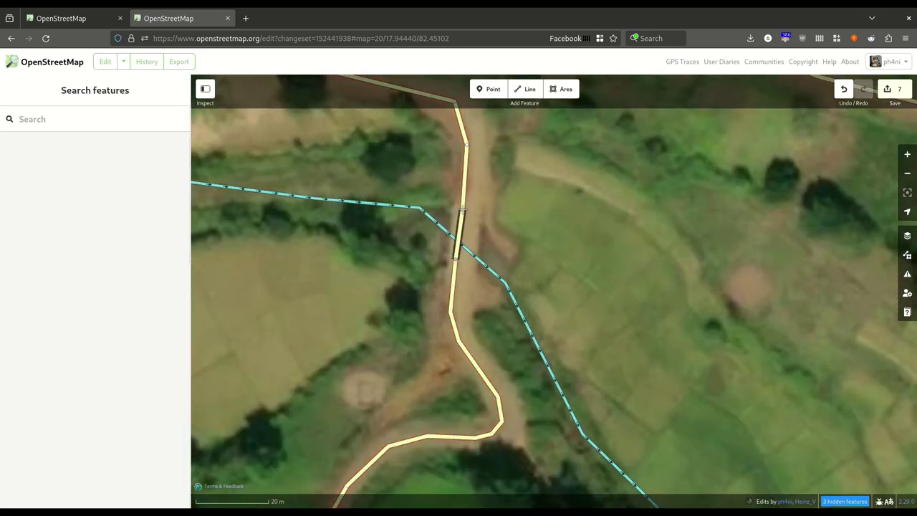
drag(464, 203, 463, 202)
drag(456, 260, 456, 275)
click(465, 300)
click(459, 253)
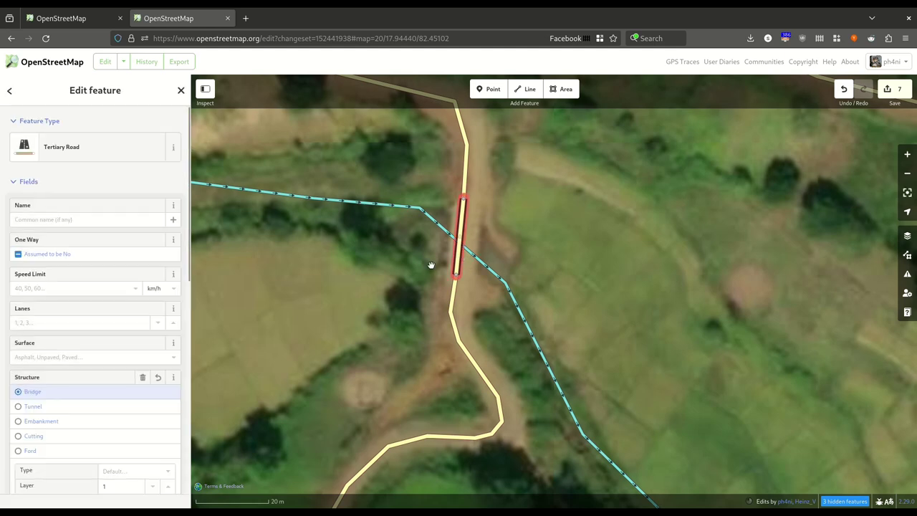
scroll(69, 265, down, 2)
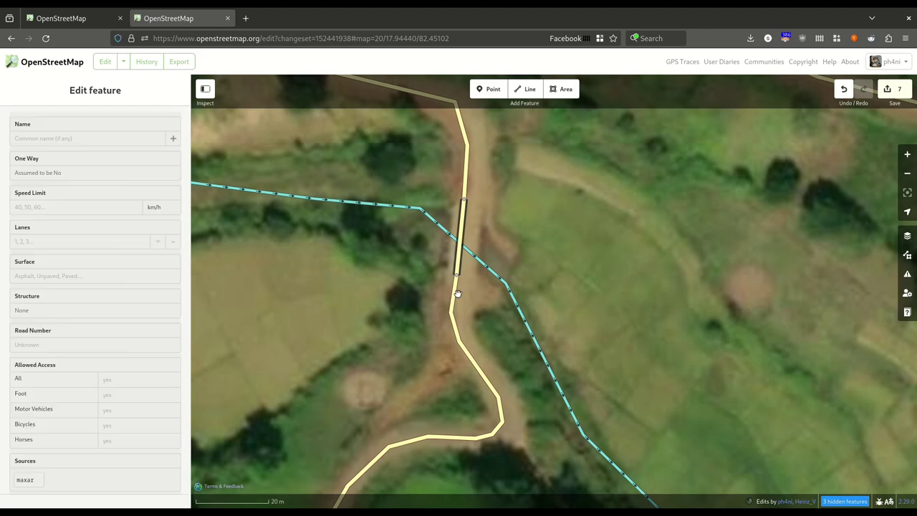
scroll(394, 283, down, 3)
click(367, 289)
Step: Outline the houses of Pedakonda as a Residential Area and move the hamlet's point to the middle of the area
drag(367, 290, 426, 358)
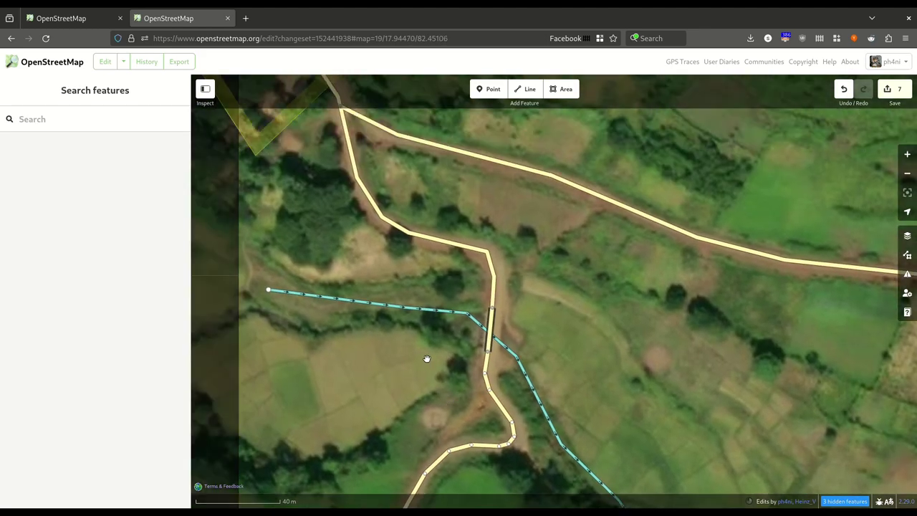
scroll(426, 359, down, 3)
scroll(439, 405, down, 1)
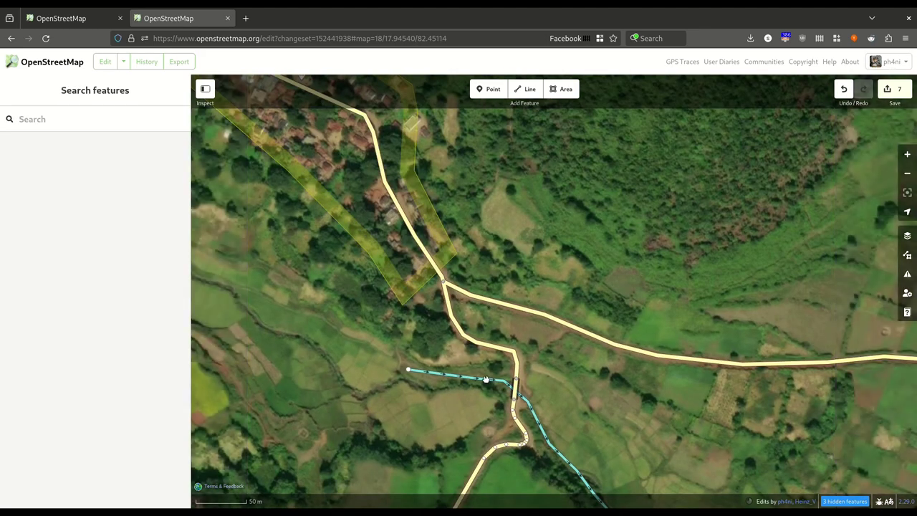
drag(484, 377, 636, 267)
drag(451, 268, 368, 168)
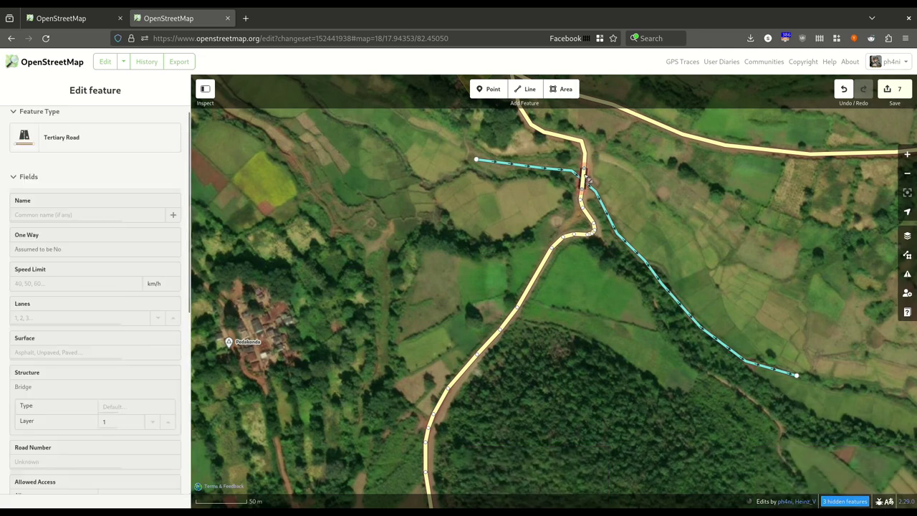
drag(386, 295, 548, 190)
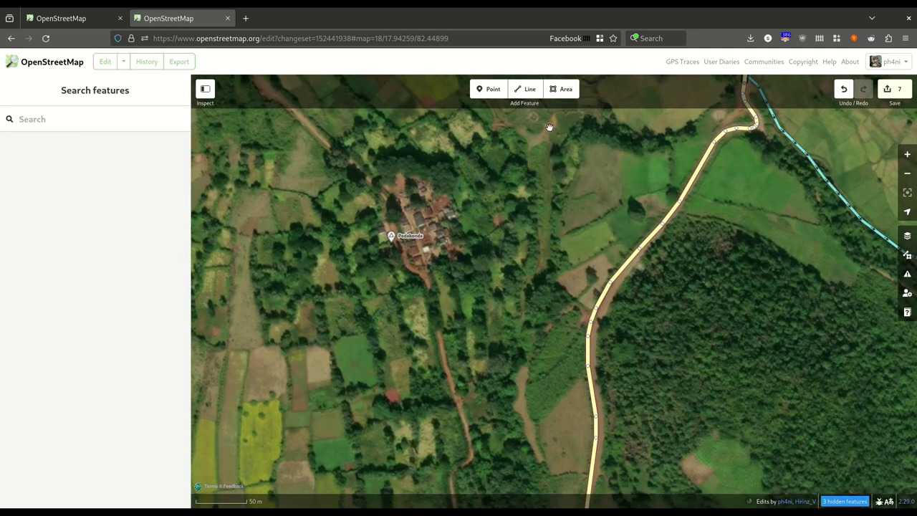
click(562, 89)
click(452, 187)
click(404, 172)
click(364, 201)
click(368, 228)
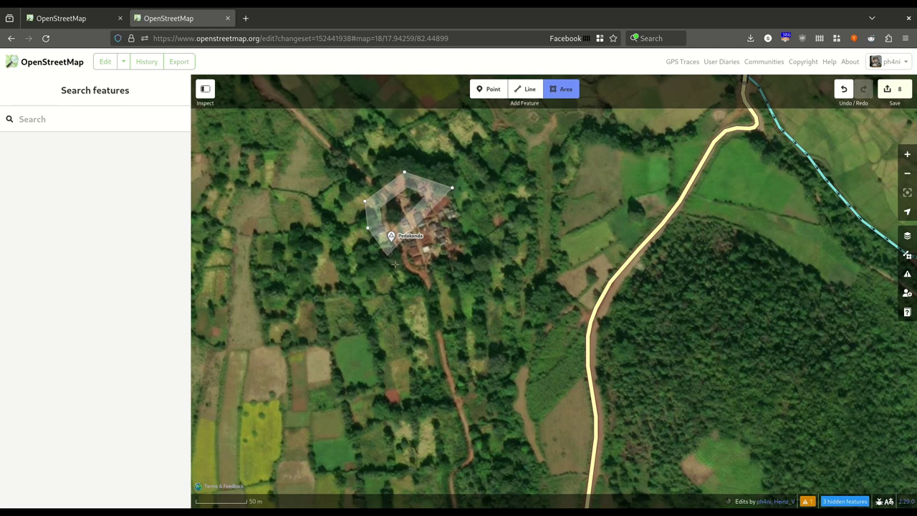
click(419, 290)
double_click(467, 228)
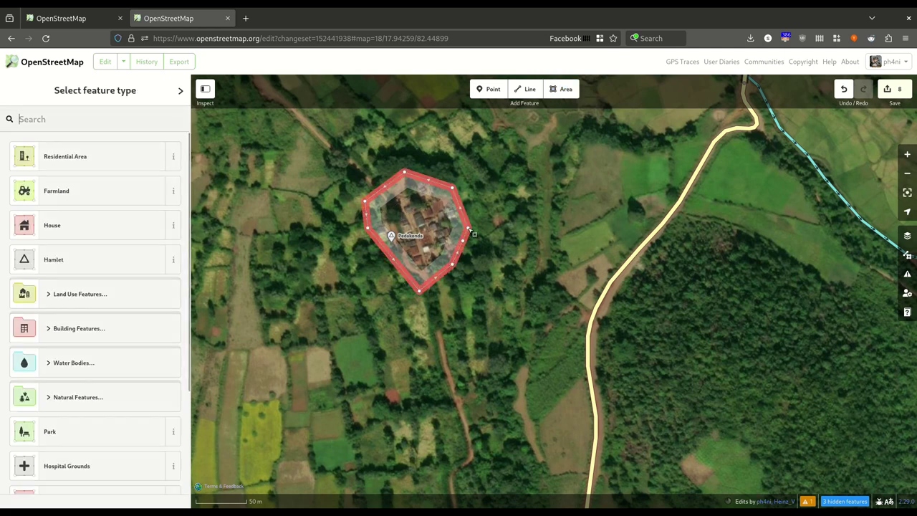
click(91, 156)
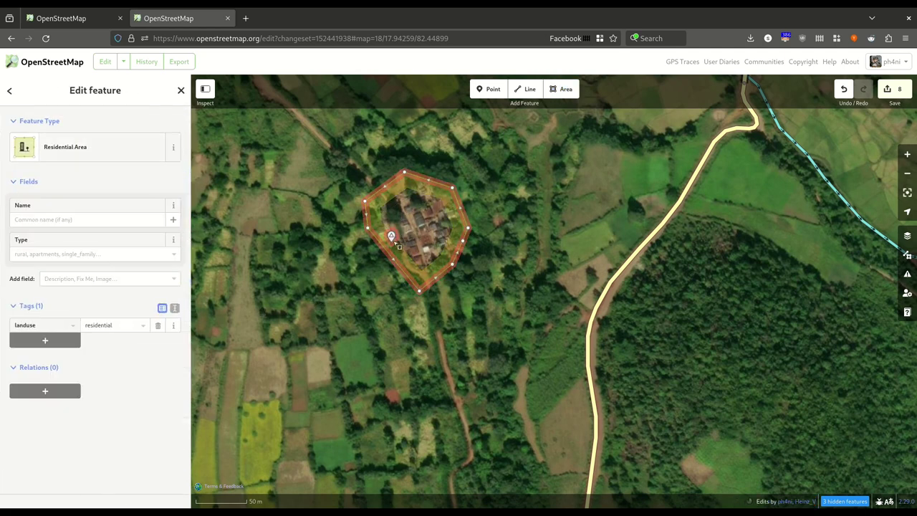
drag(394, 241, 404, 235)
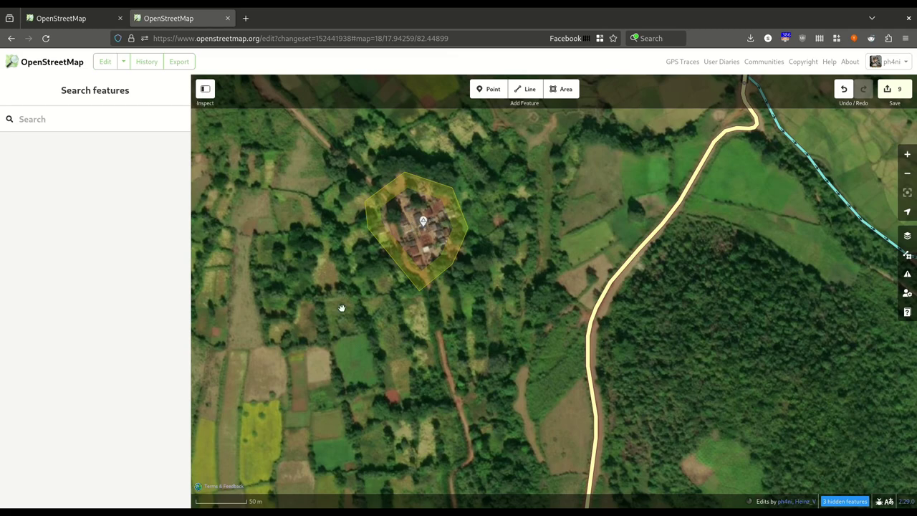
Step: Examine the mapped area south of Pedakonda and then northwest up to the open end of the tertiary road
drag(342, 489, 394, 225)
scroll(481, 303, down, 3)
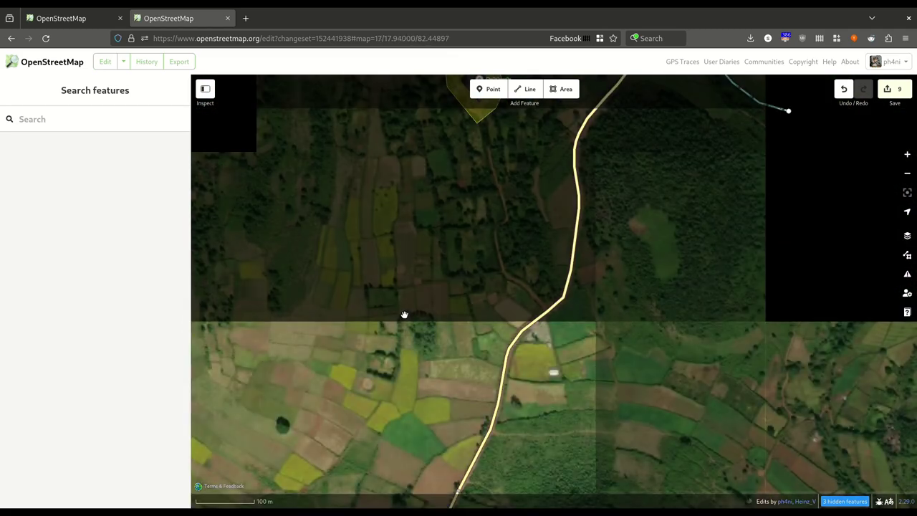
scroll(404, 315, down, 5)
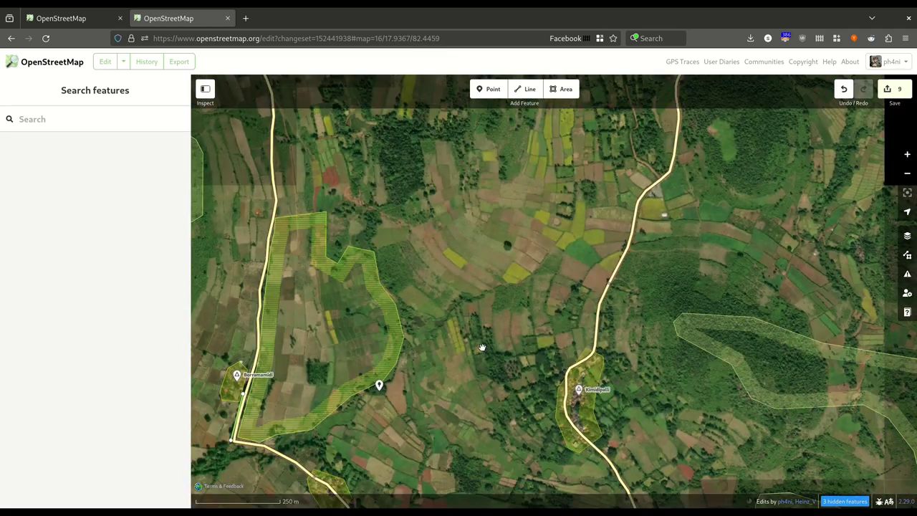
drag(463, 282, 485, 371)
drag(517, 322, 528, 362)
drag(460, 320, 467, 385)
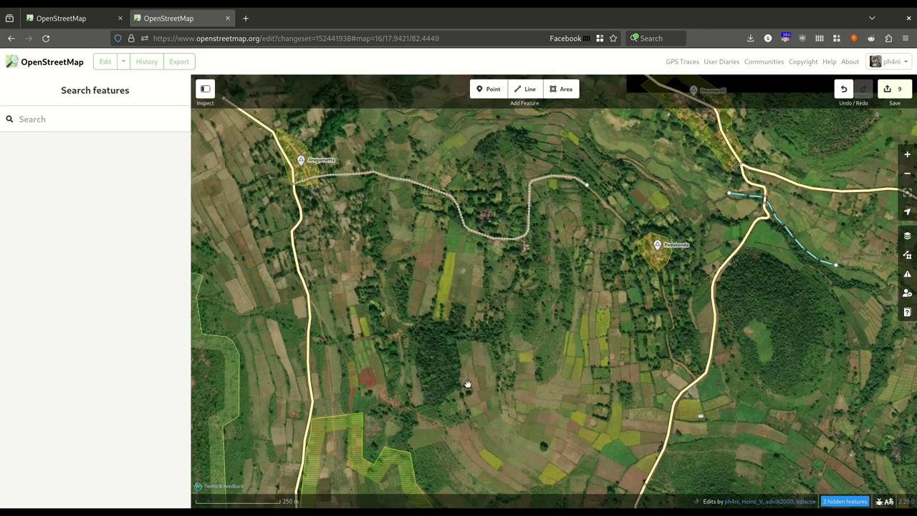
drag(367, 241, 411, 286)
scroll(373, 241, up, 1)
drag(305, 210, 346, 261)
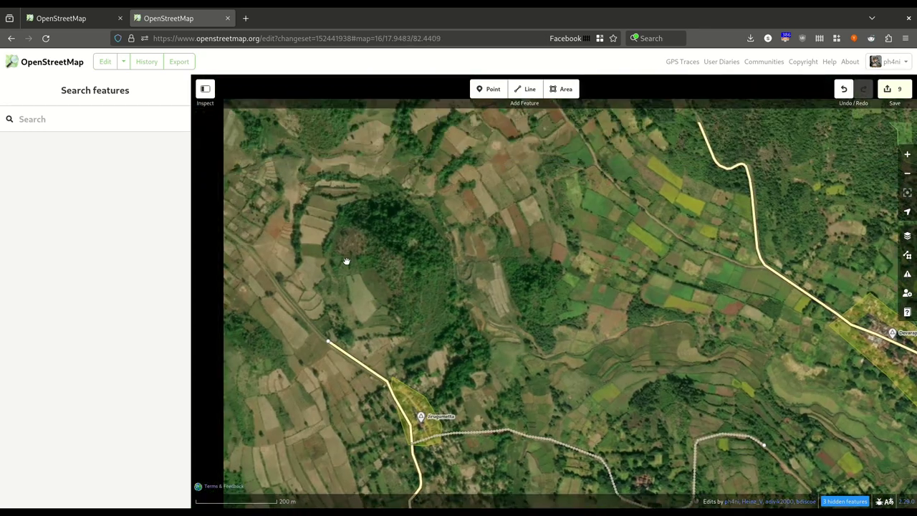
Step: Upload the edits to OpenStreetMap with a changeset comment starting "Added some"
click(893, 89)
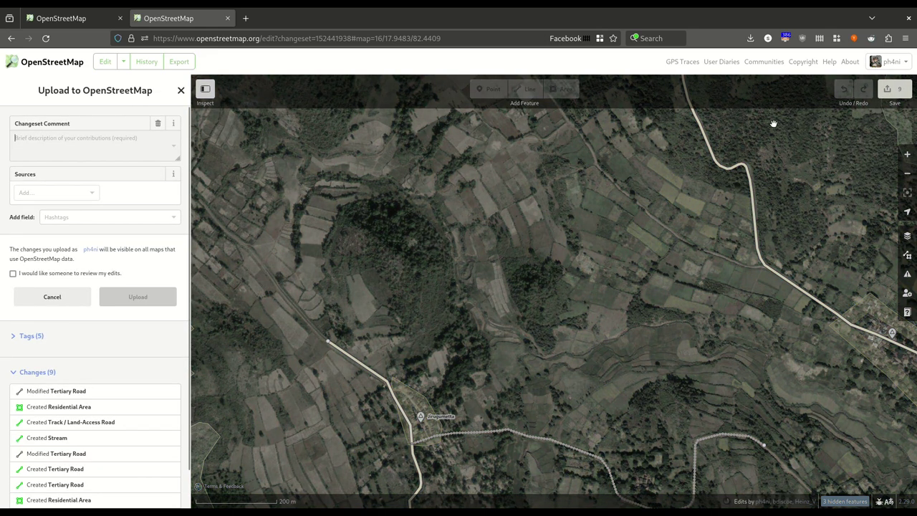
click(64, 151)
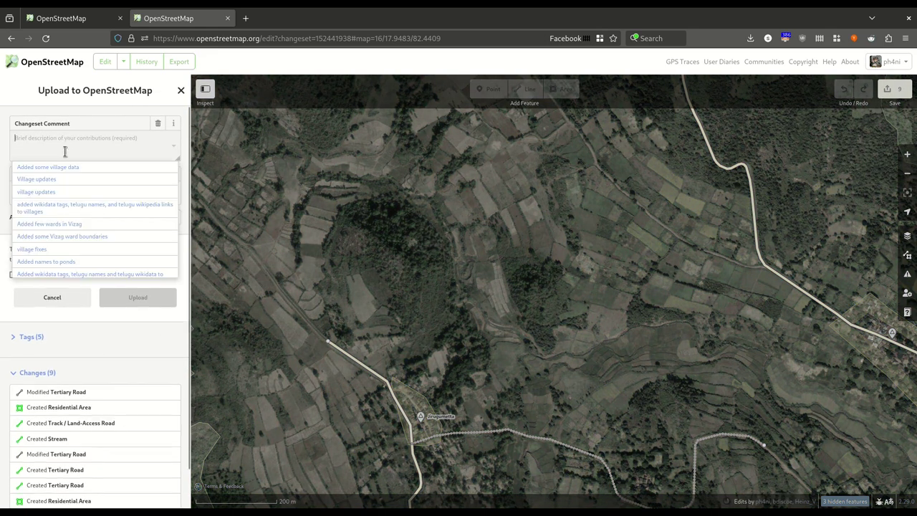
text(Added sio)
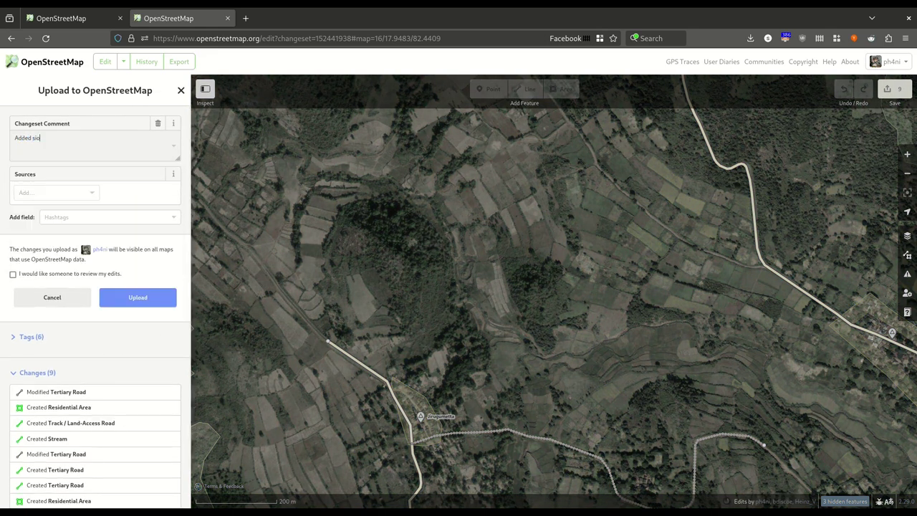
key(BackSpace)
text(ome rao)
click(125, 294)
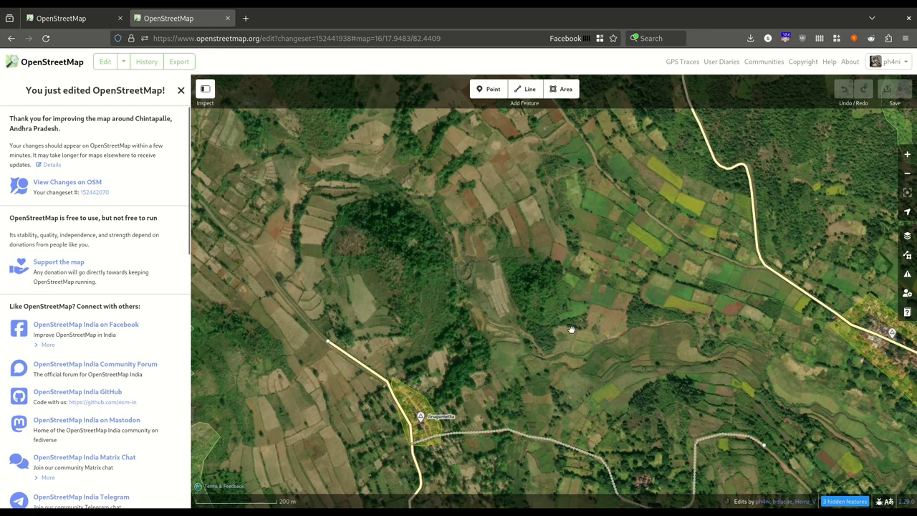
drag(557, 334, 364, 262)
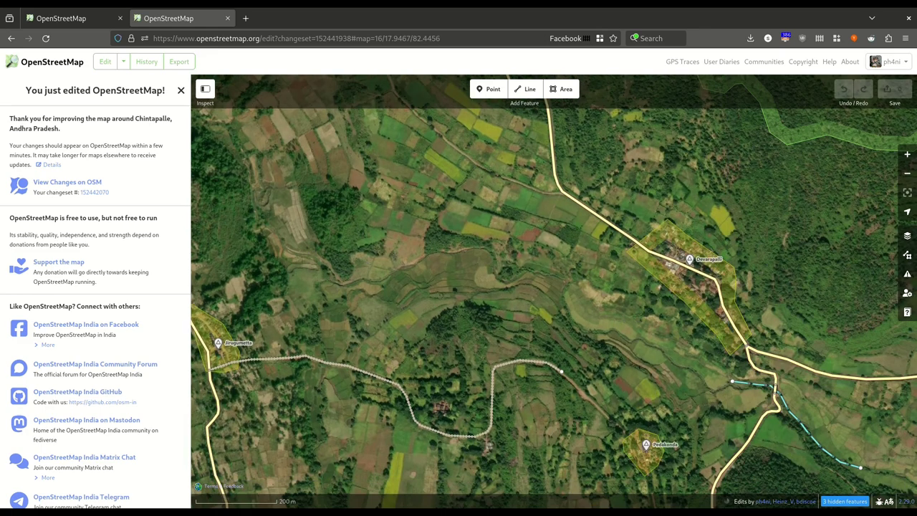
click(812, 3)
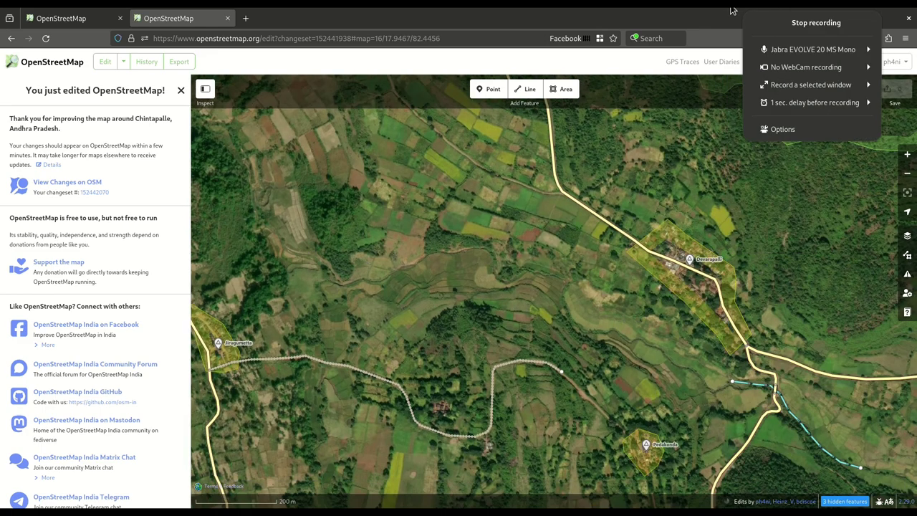